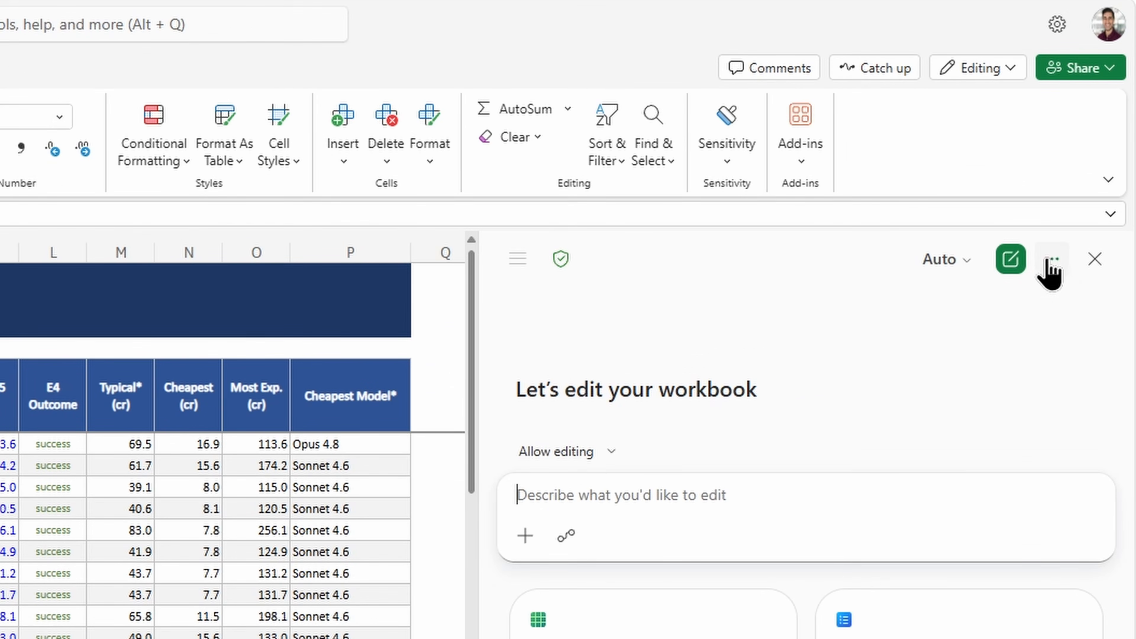
# Open Copilot's personalization settings for this workbook.
pyautogui.click(1049, 264)
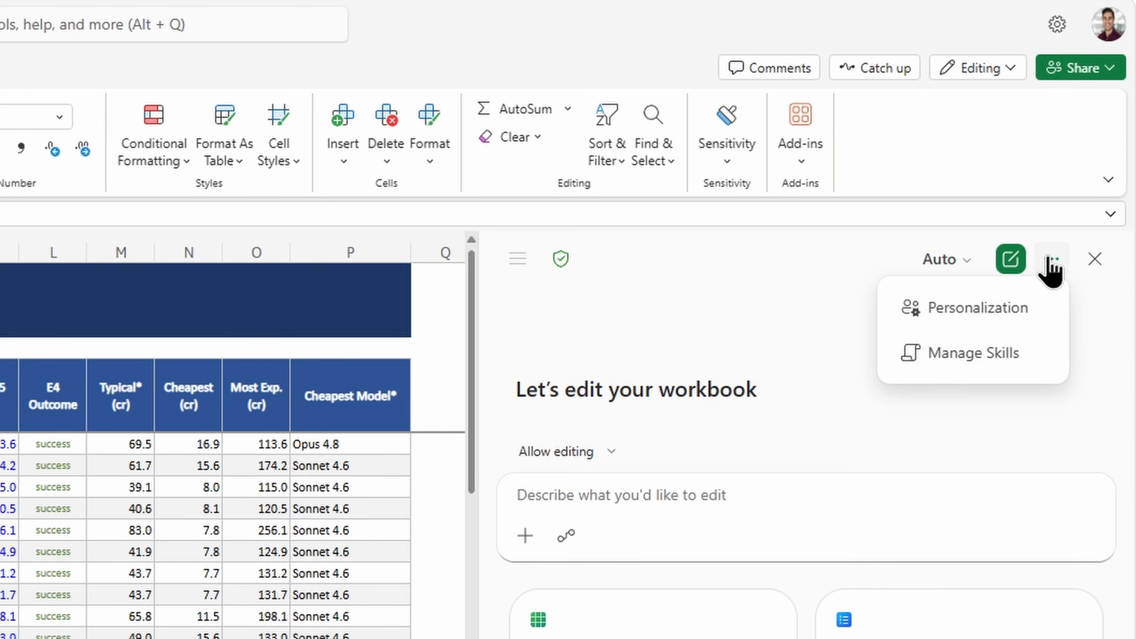
pyautogui.click(1042, 313)
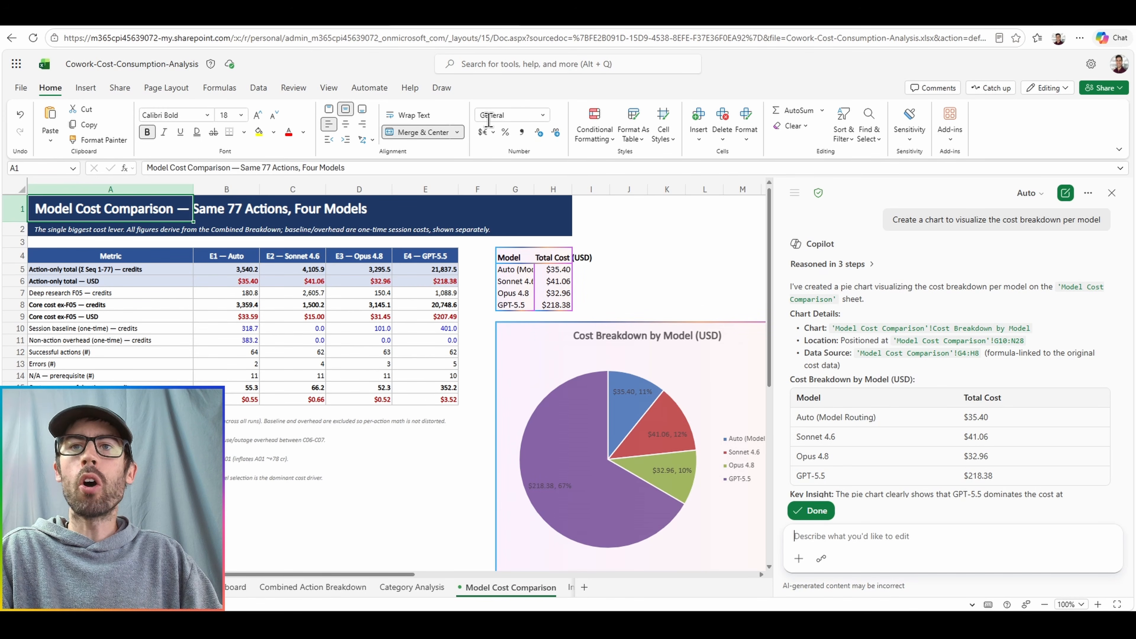
# Examine the cost breakdown pie chart and its source table on the Model Cost Comparison sheet.
pyautogui.moveTo(354, 576); pyautogui.dragTo(445, 576)
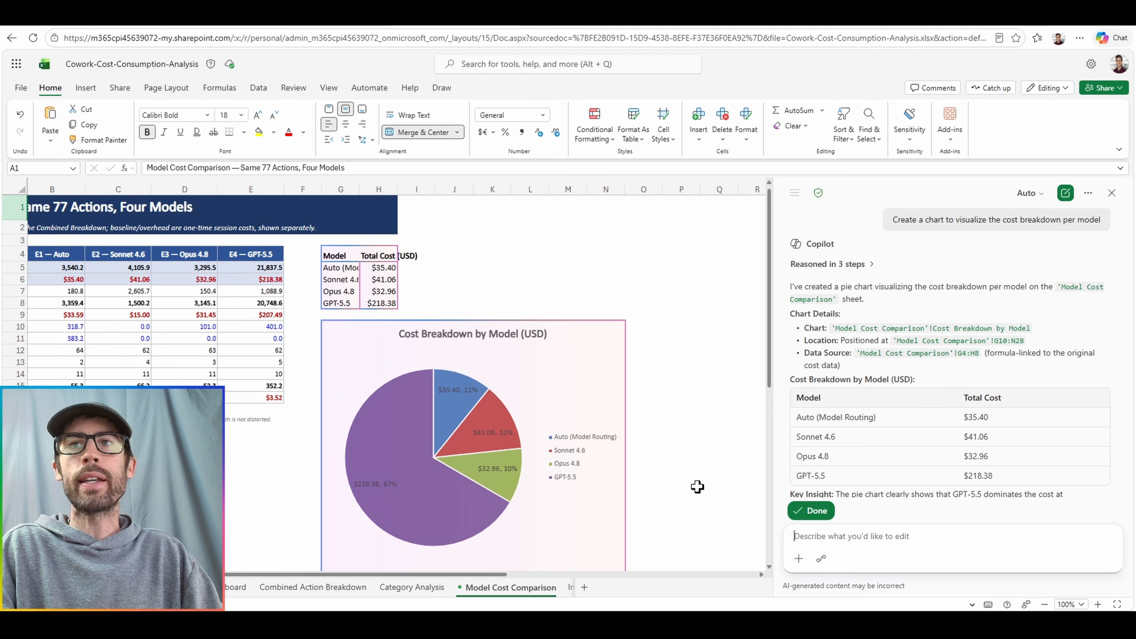
pyautogui.scroll(-2, 697, 487)
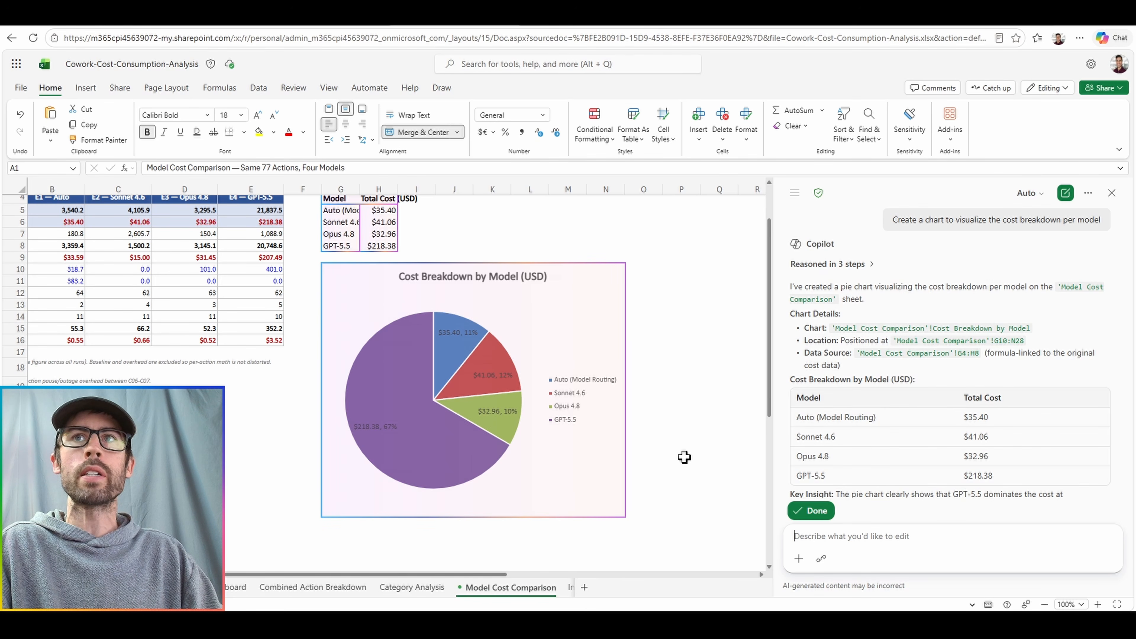
pyautogui.scroll(2, 682, 456)
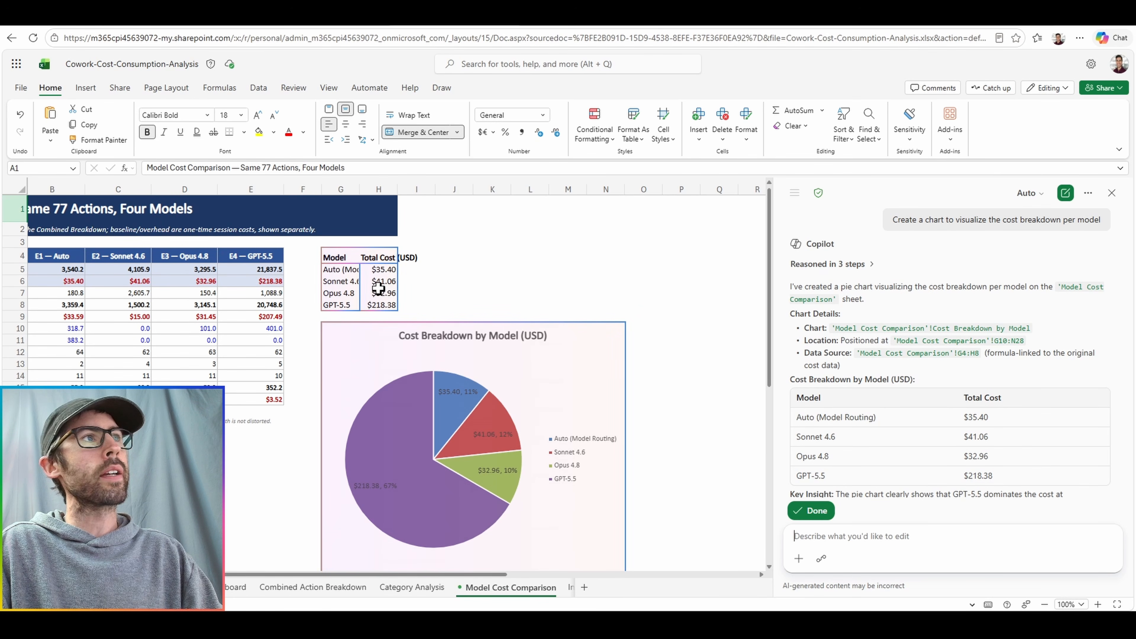
pyautogui.scroll(-3, 668, 325)
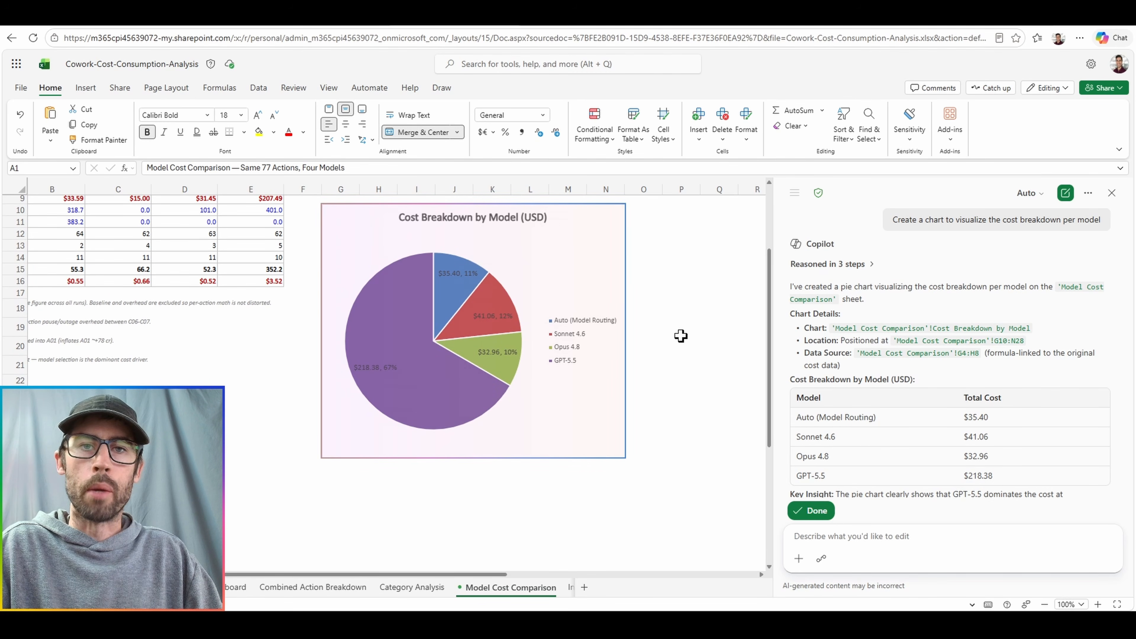
pyautogui.scroll(-2, 820, 351)
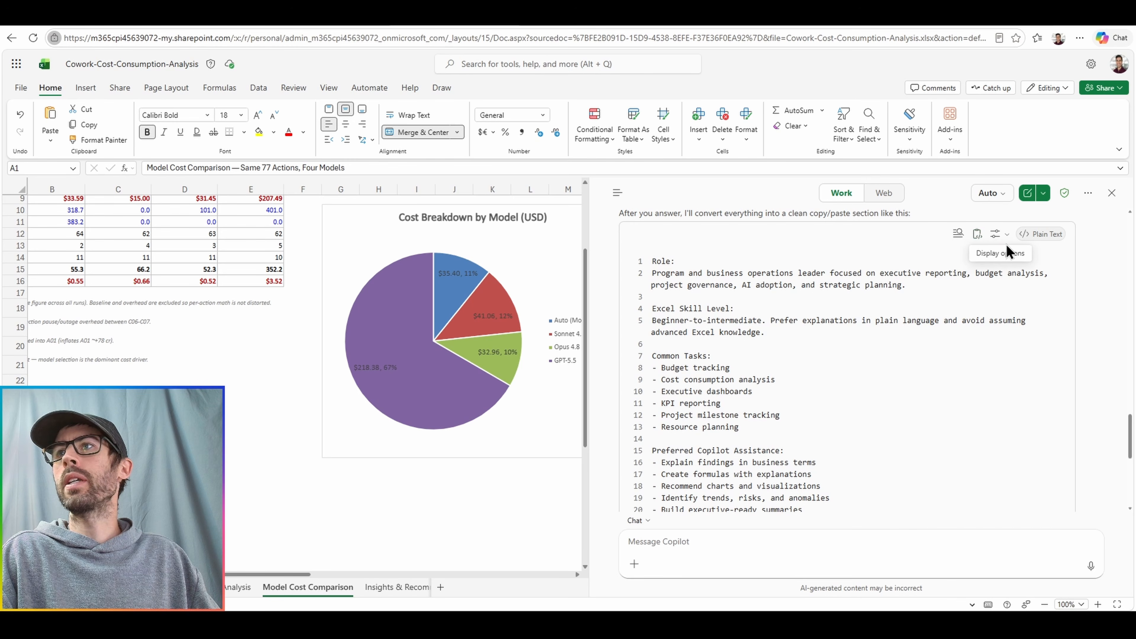
# Switch Copilot from chat only to Allow editing and open its personalization settings.
pyautogui.click(644, 521)
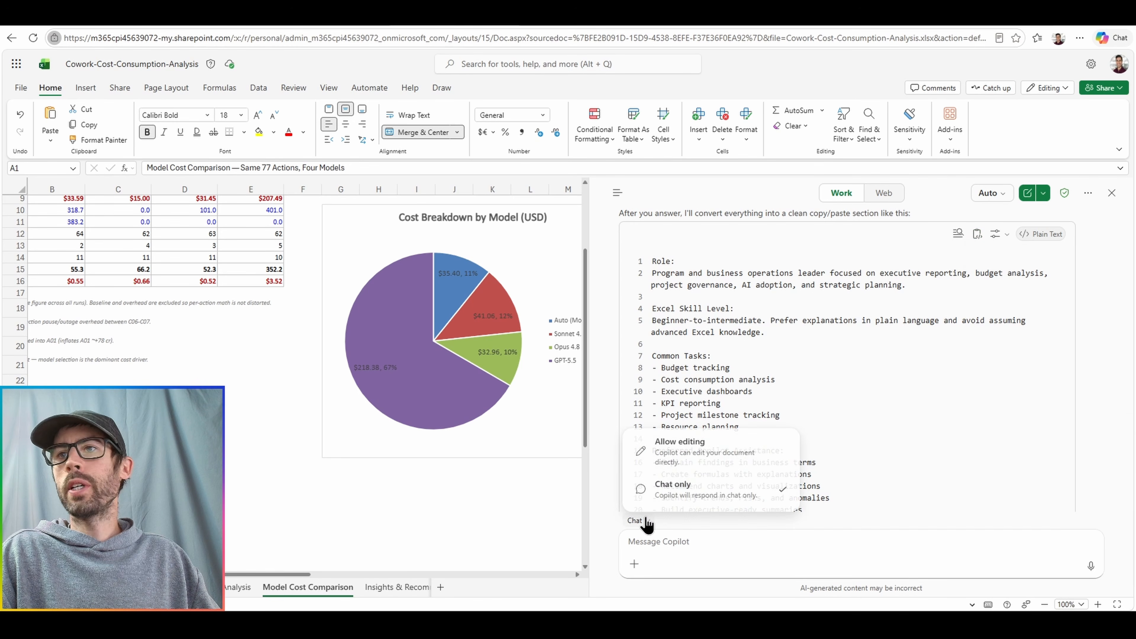
pyautogui.click(688, 453)
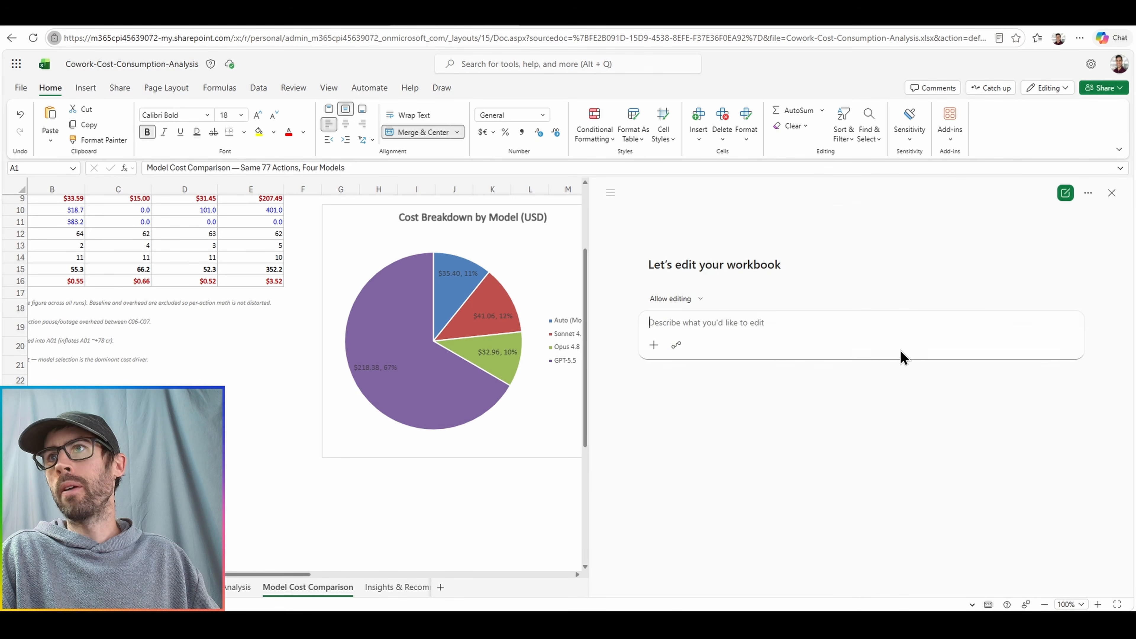
pyautogui.click(1088, 196)
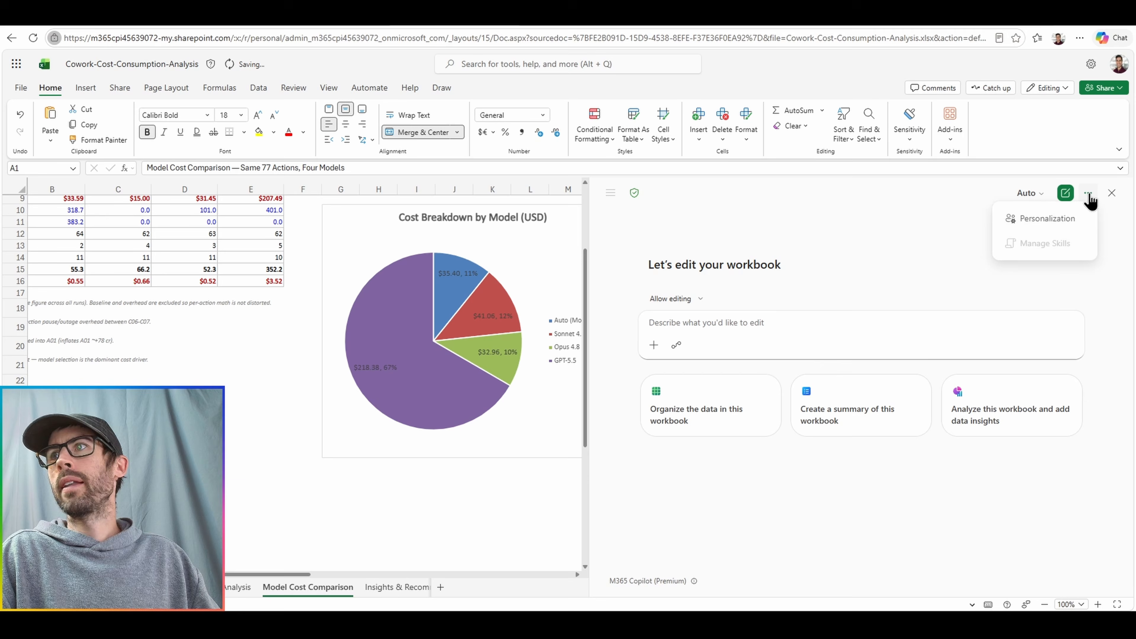
pyautogui.click(1078, 222)
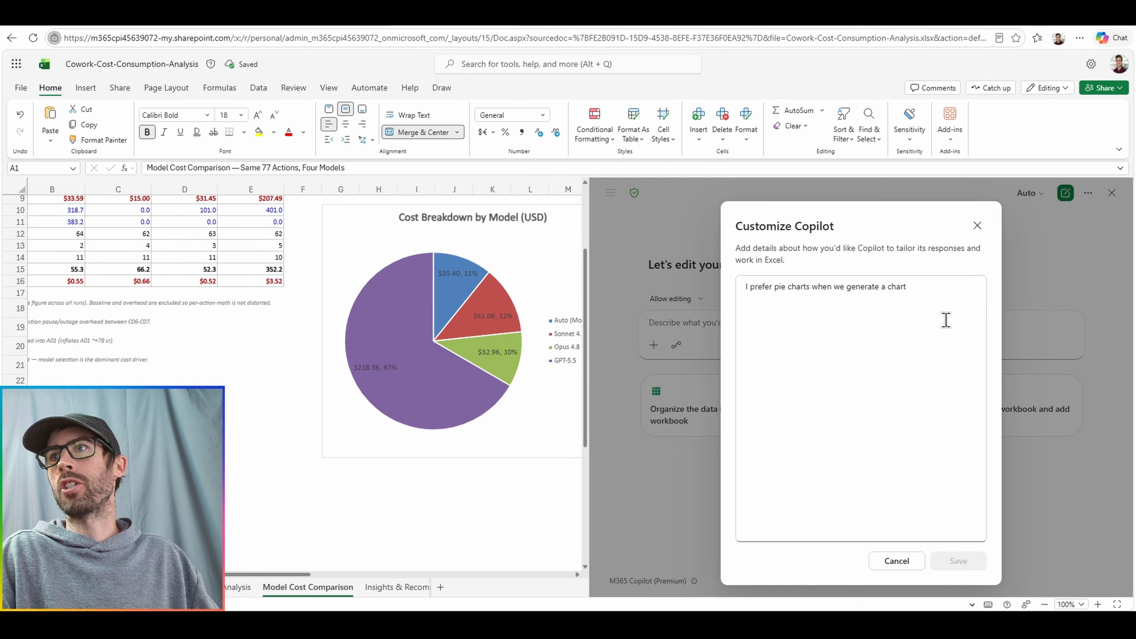
# Replace the pie chart preference with the copied executive reporting instructions, check them through to the end, and save the customization.
pyautogui.tripleClick(934, 311)
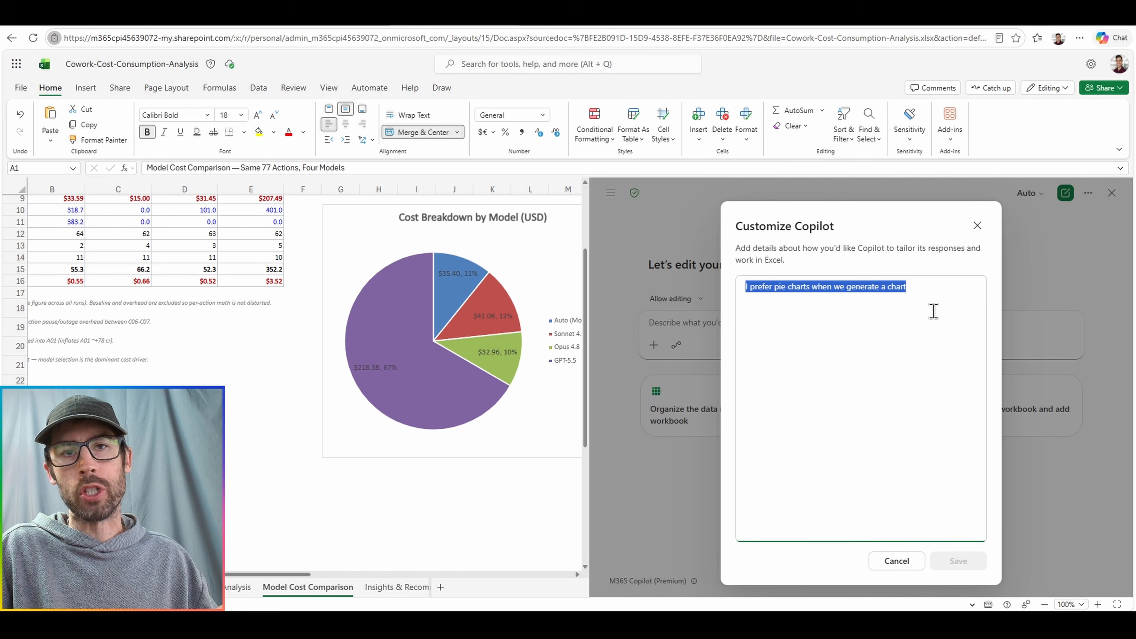
pyautogui.hotkey('ctrl', 'v')
pyautogui.scroll(5, 903, 406)
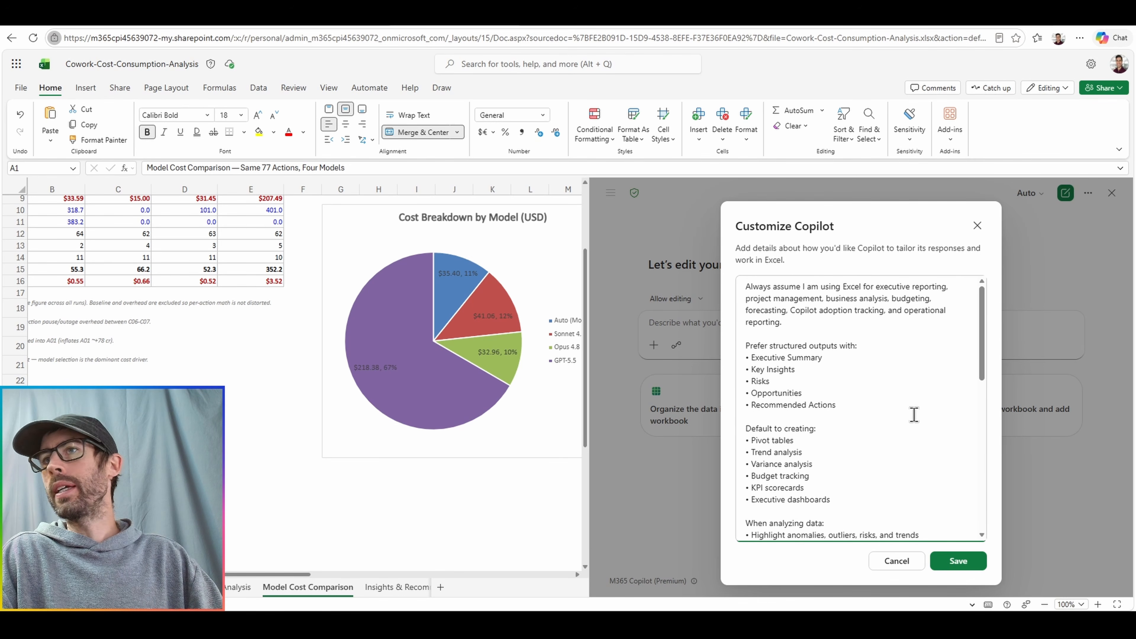
pyautogui.scroll(-5, 914, 415)
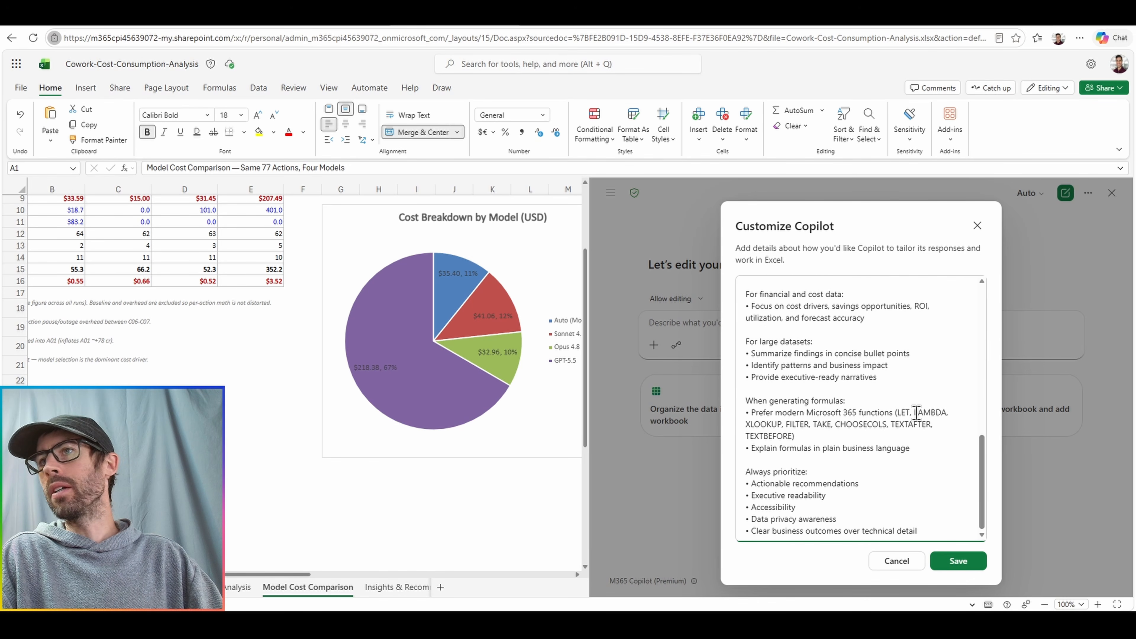
pyautogui.click(958, 561)
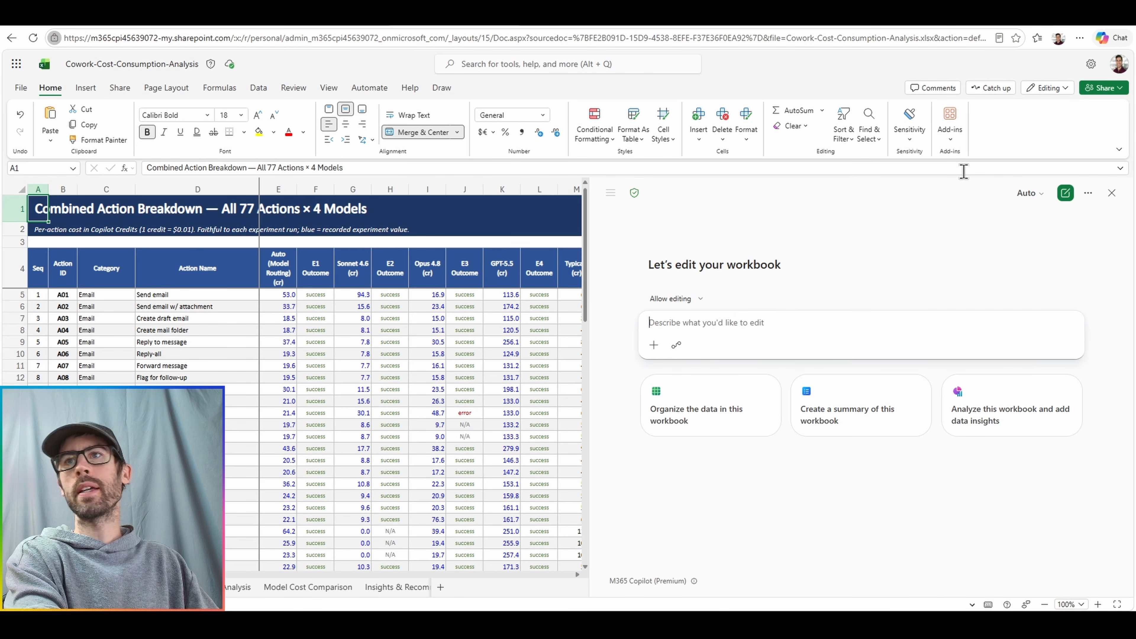
# Prompt Copilot to "Analyze the data on the Combined Action Breakdown worksheet" and look over the resulting analysis sheet.
pyautogui.write('Analyze the data')
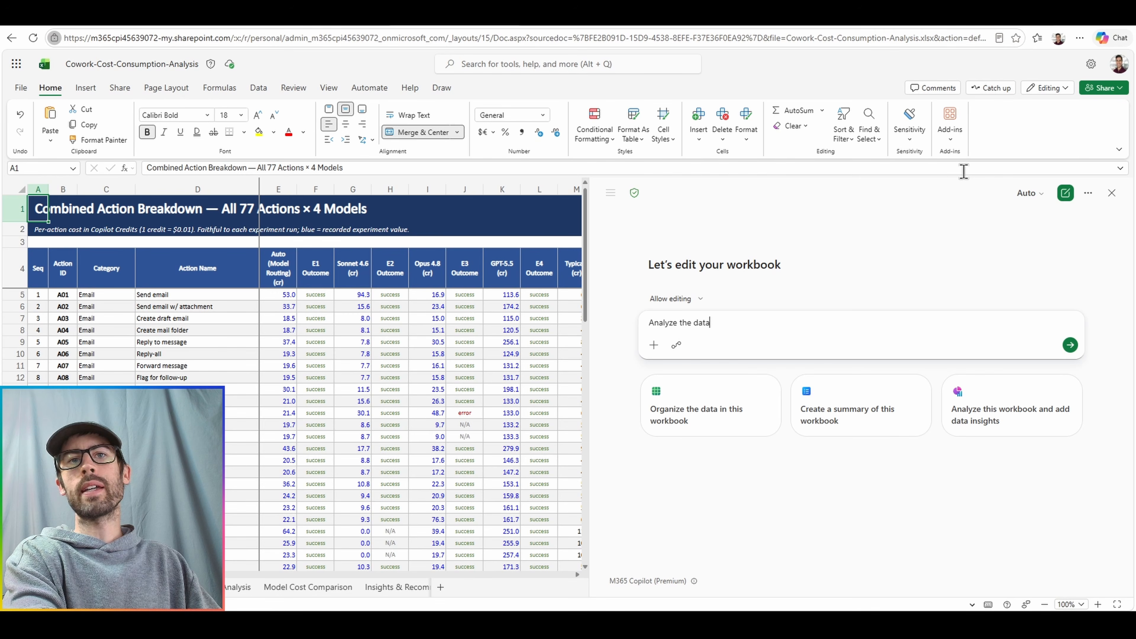
pyautogui.write(' on the item')
pyautogui.hotkey('ctrl', 'BackSpace')
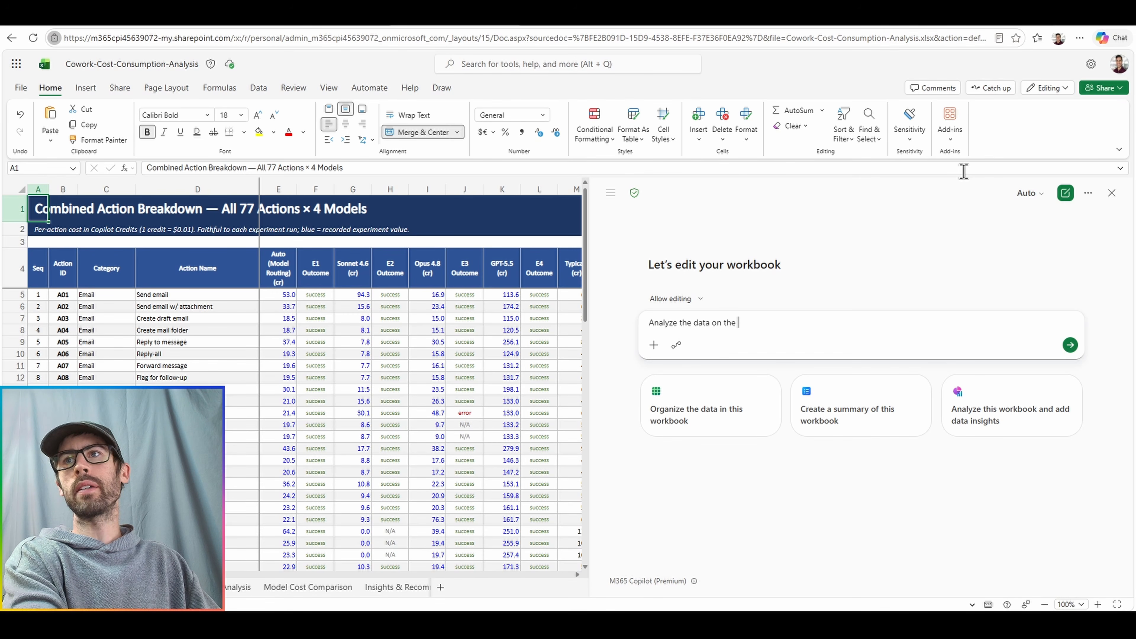
pyautogui.write('COMB')
pyautogui.press('BackSpace')
pyautogui.press('BackSpace')
pyautogui.press('BackSpace')
pyautogui.write('ombined')
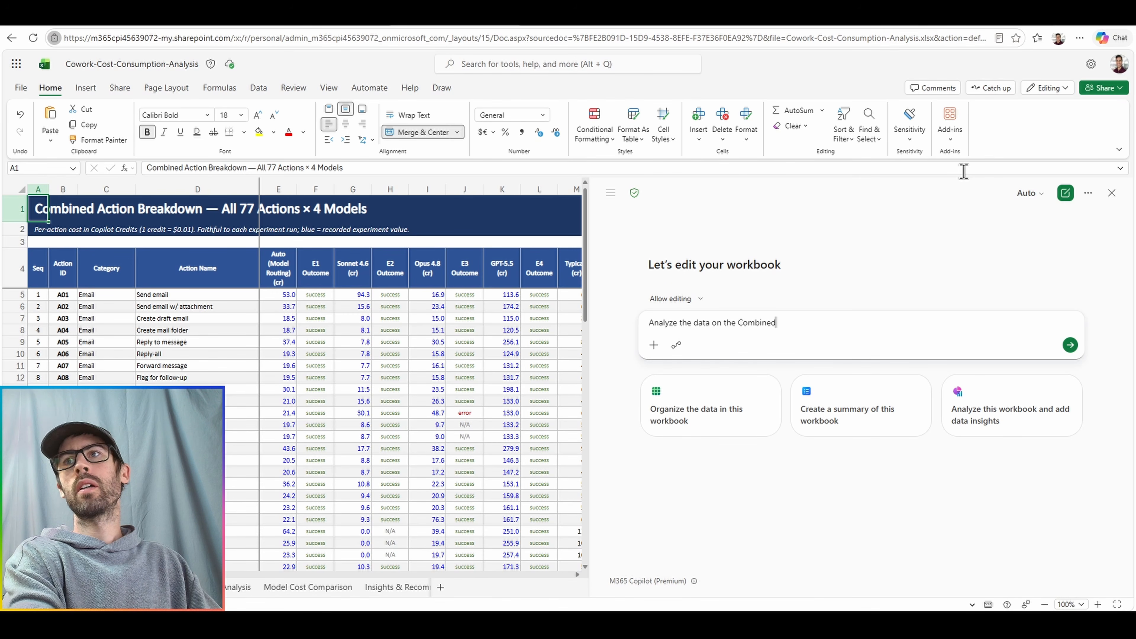
pyautogui.write(' Action Breakdown ')
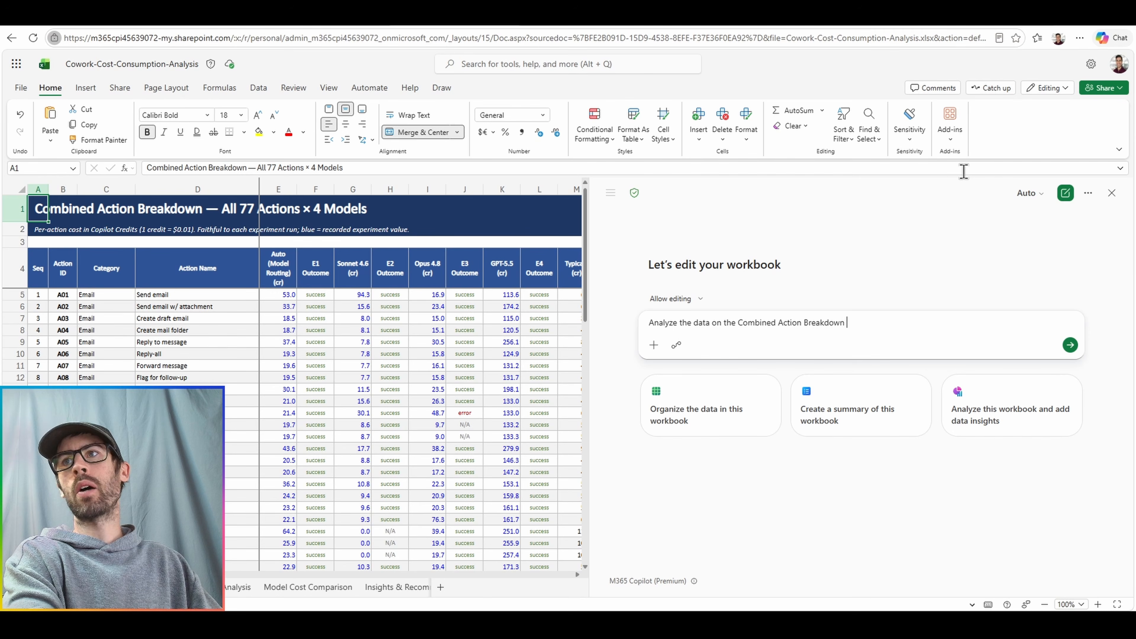
pyautogui.write('worksheet')
pyautogui.press('Return')
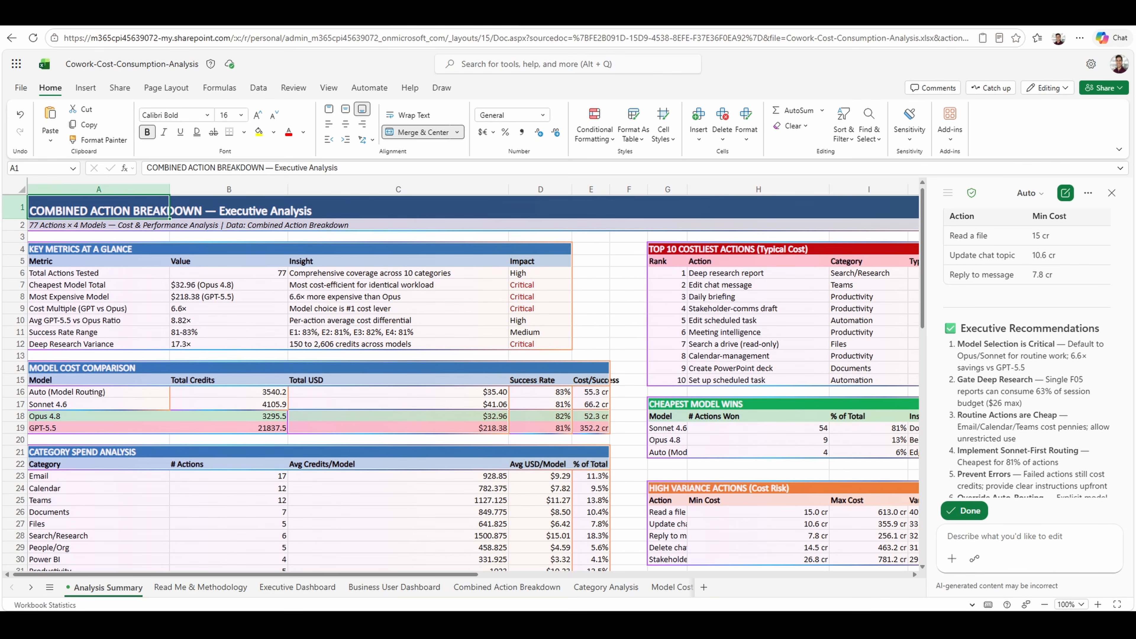
pyautogui.scroll(-4, 474, 383)
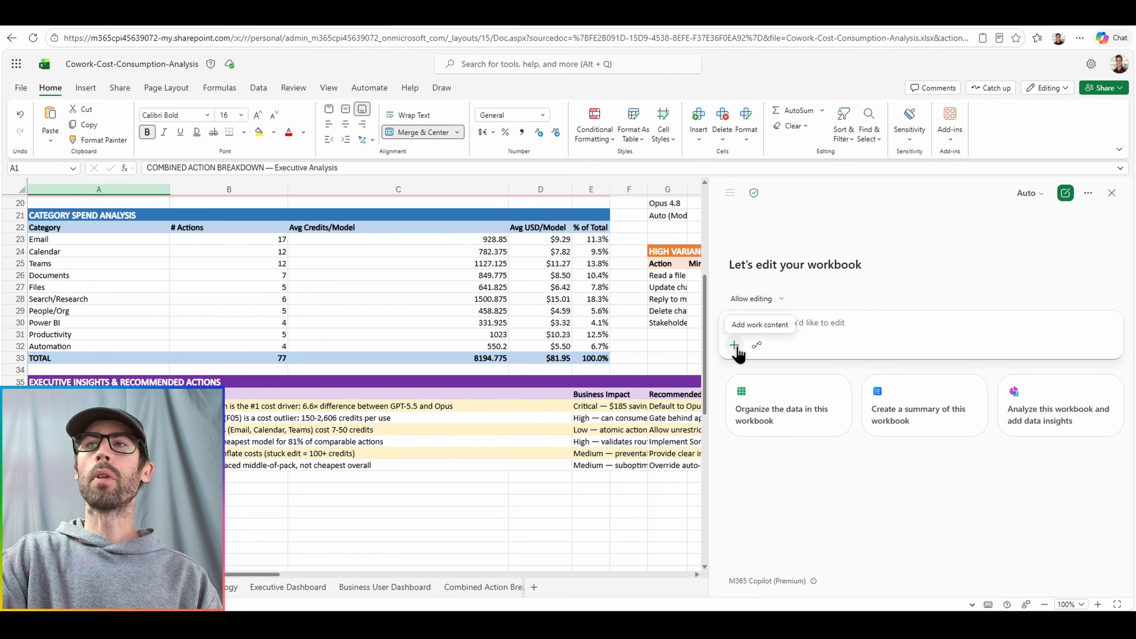
# Create workbook rules for this workbook through Copilot.
pyautogui.click(734, 345)
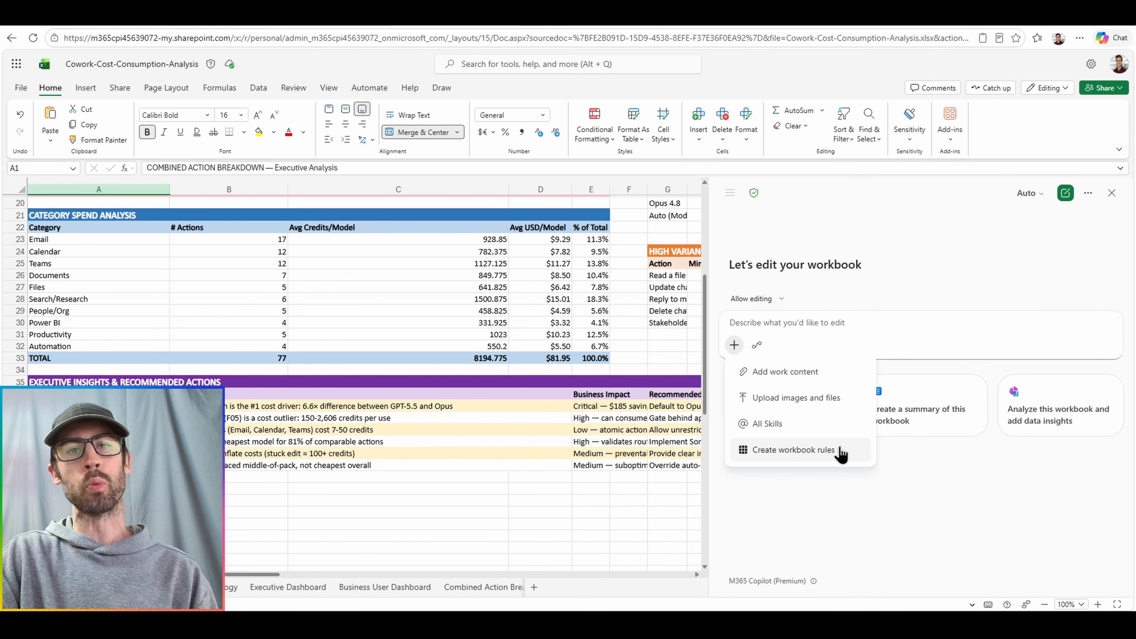
pyautogui.click(794, 450)
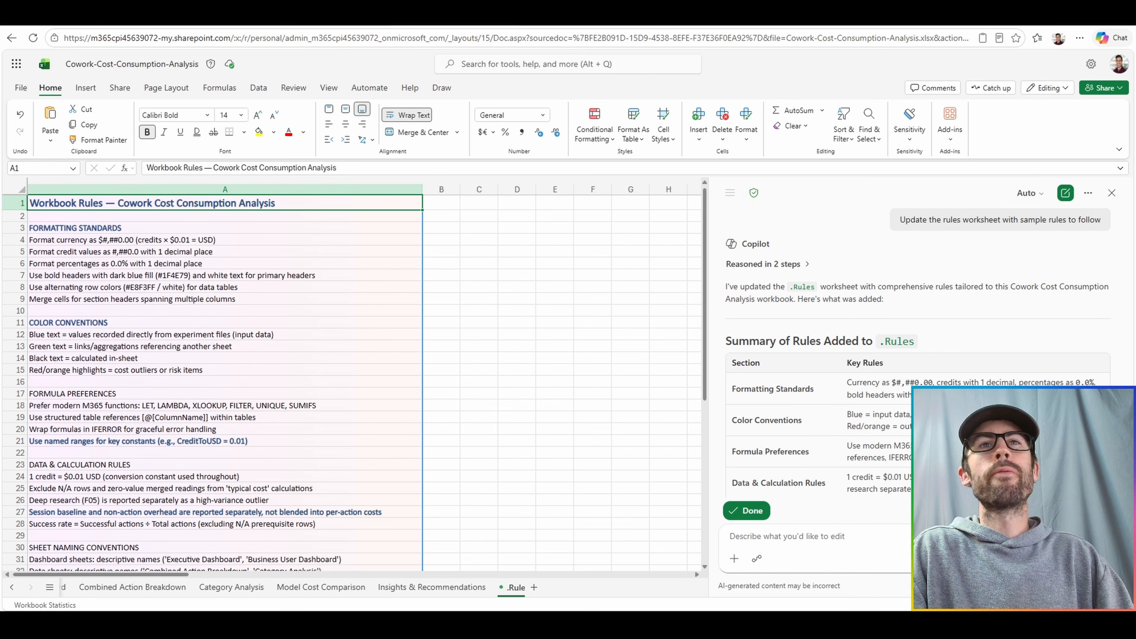
# Review the sample rules Copilot wrote on the .Rules sheet and accept its edits.
pyautogui.scroll(-2, 354, 382)
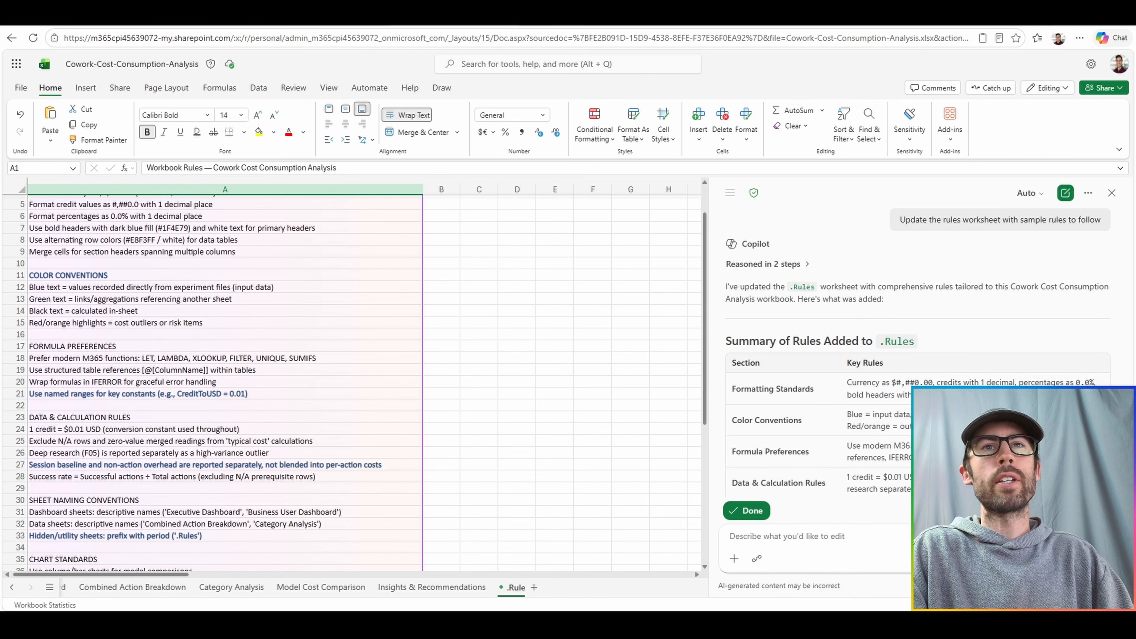
pyautogui.scroll(-2, 353, 383)
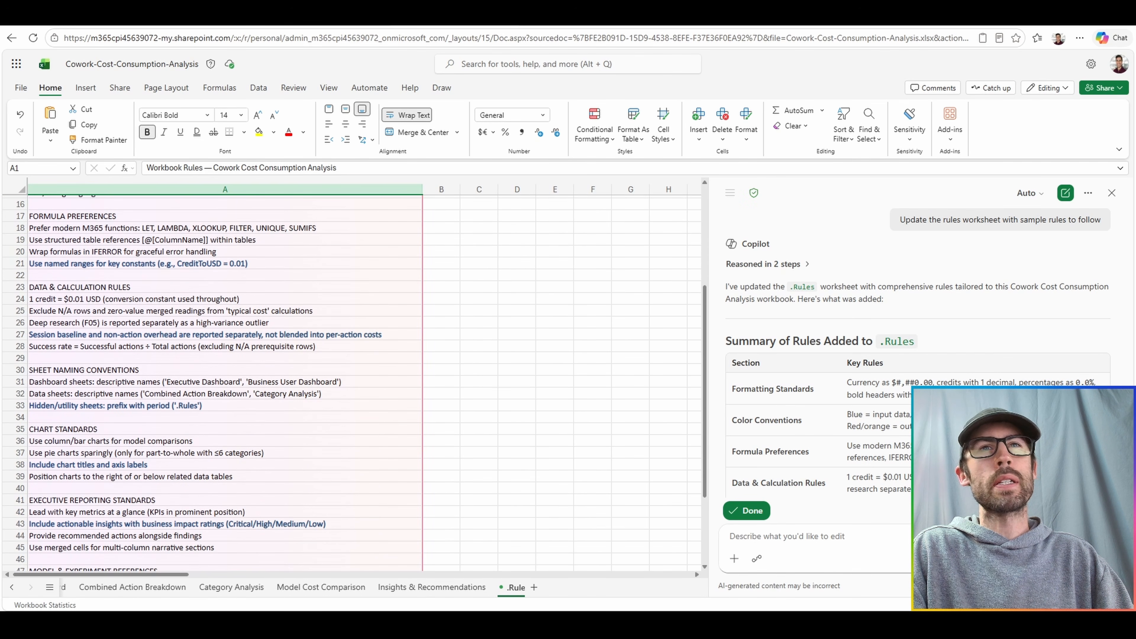
pyautogui.scroll(-1, 353, 383)
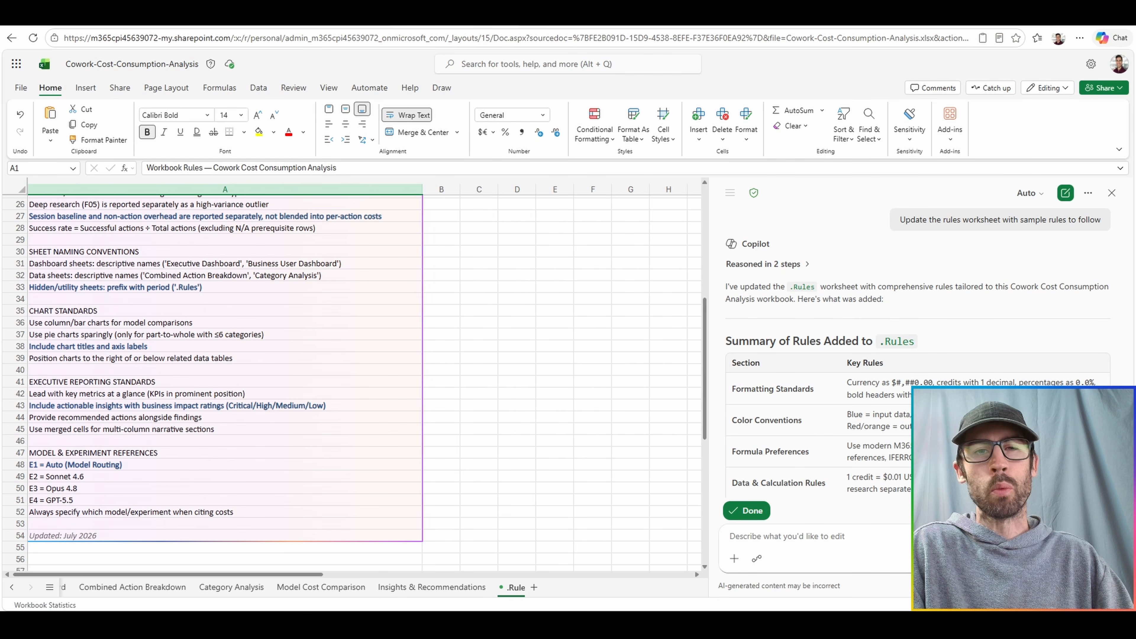
pyautogui.click(758, 506)
pyautogui.scroll(8, 473, 438)
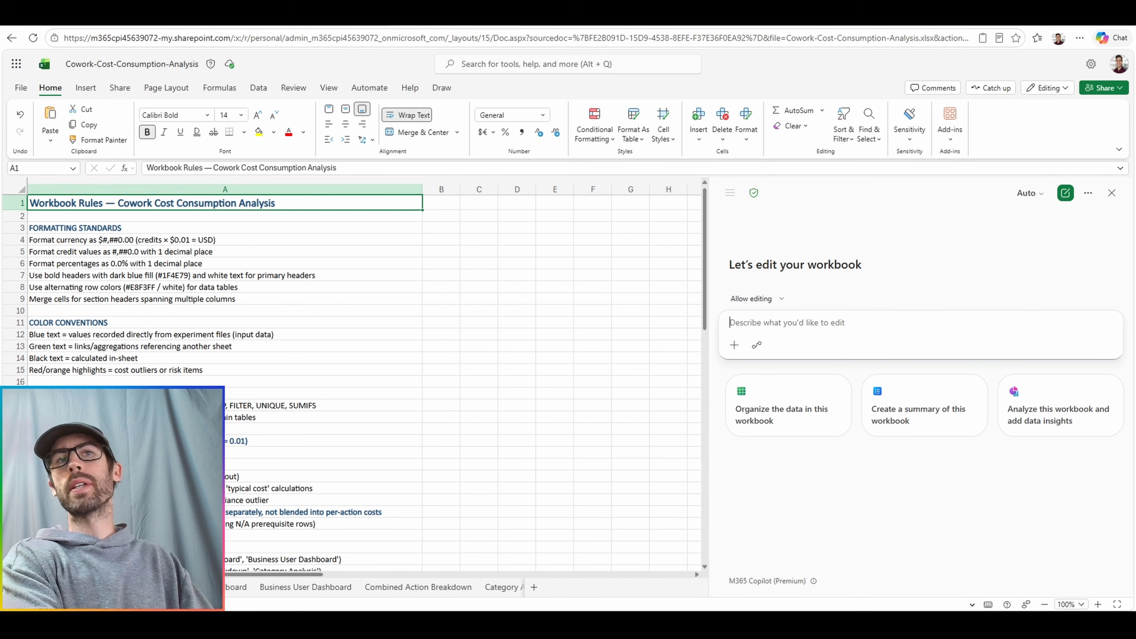
# Prompt Copilot to "Create a new worksheet of data and show how the rules on the .rules sheet applies to that data" and review it.
pyautogui.write('Creat')
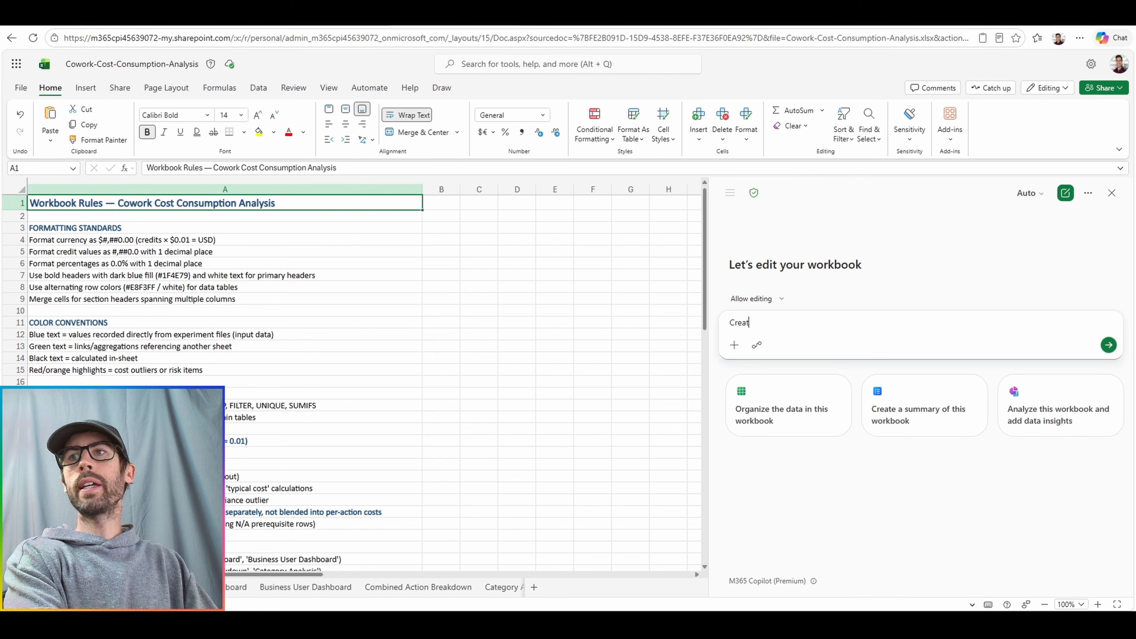
pyautogui.write('e a new worksheet of')
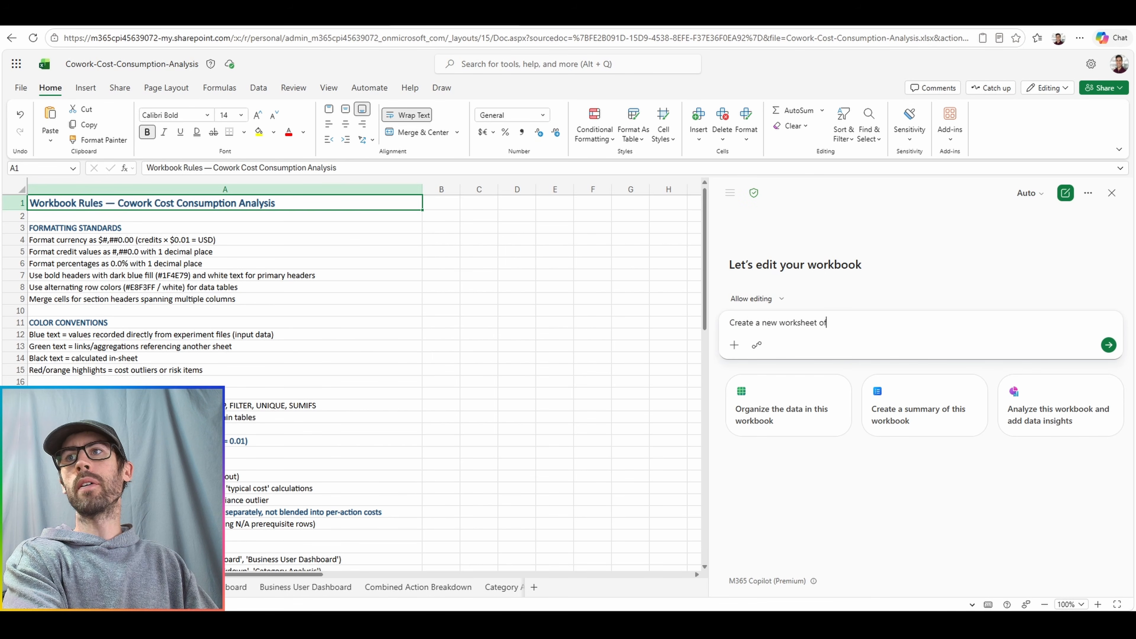
pyautogui.write(' data and show ')
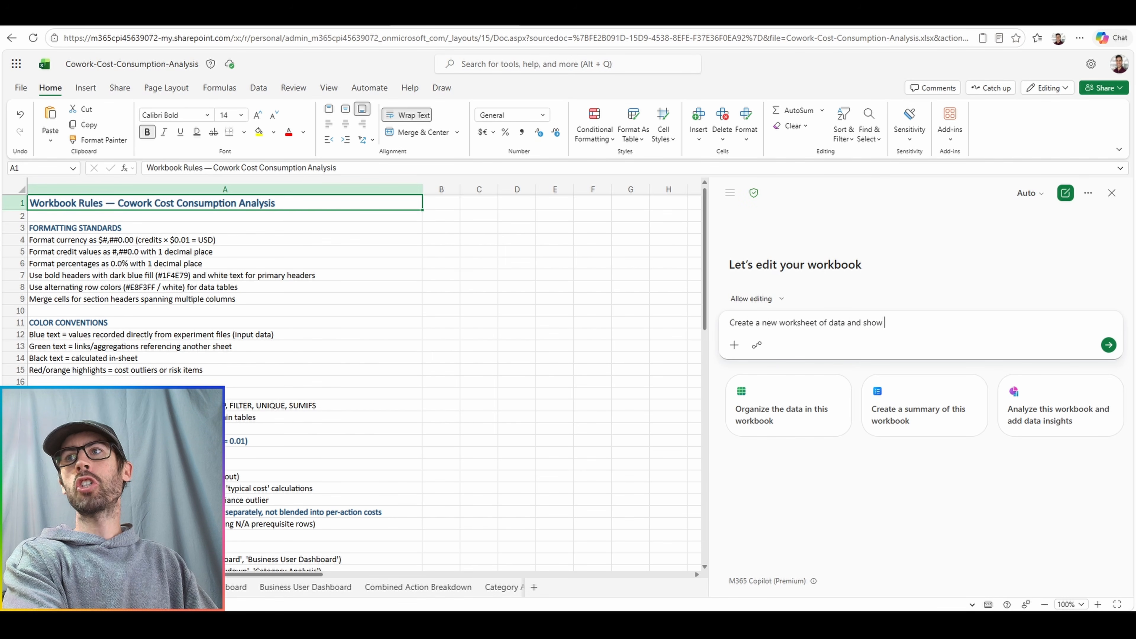
pyautogui.write('how the rules on the .')
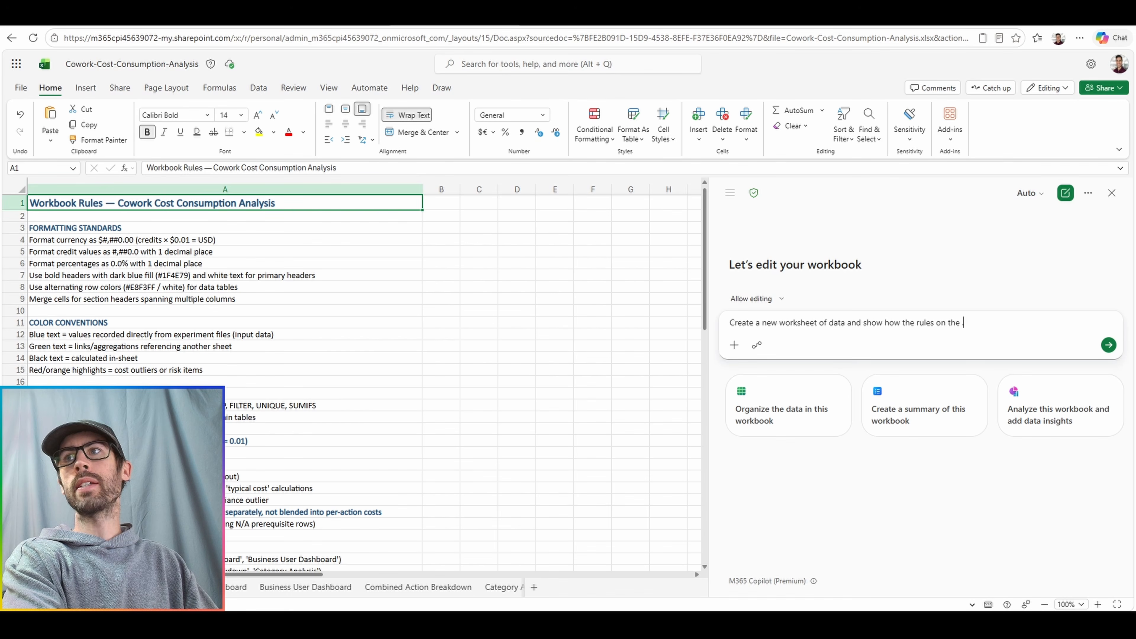
pyautogui.write('rules sheet applies to that')
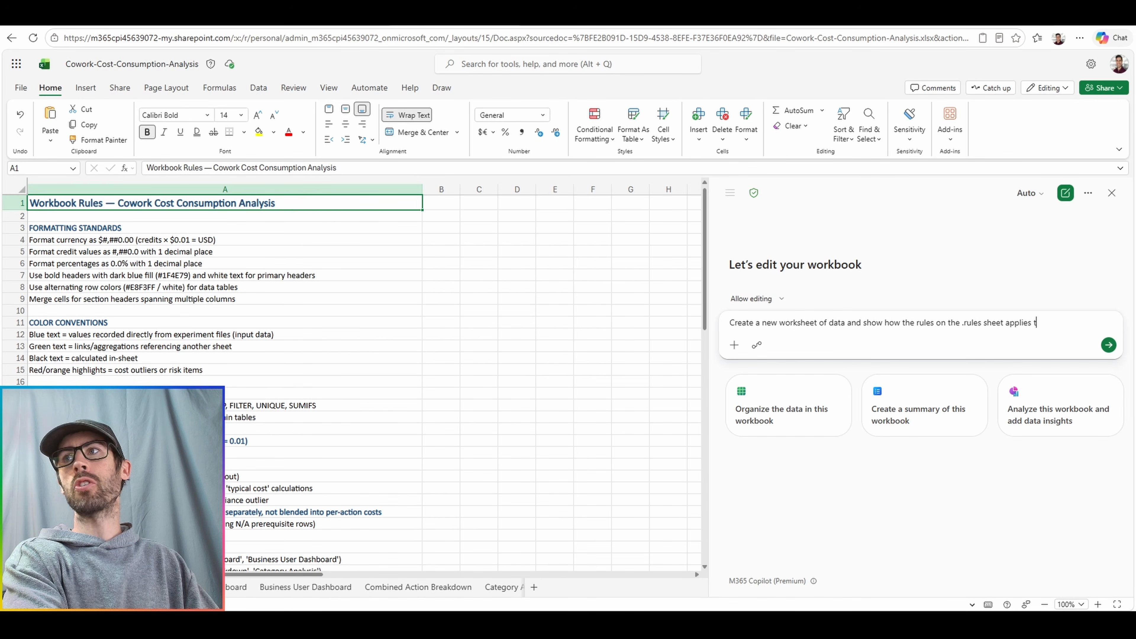
pyautogui.write(' data')
pyautogui.press('Return')
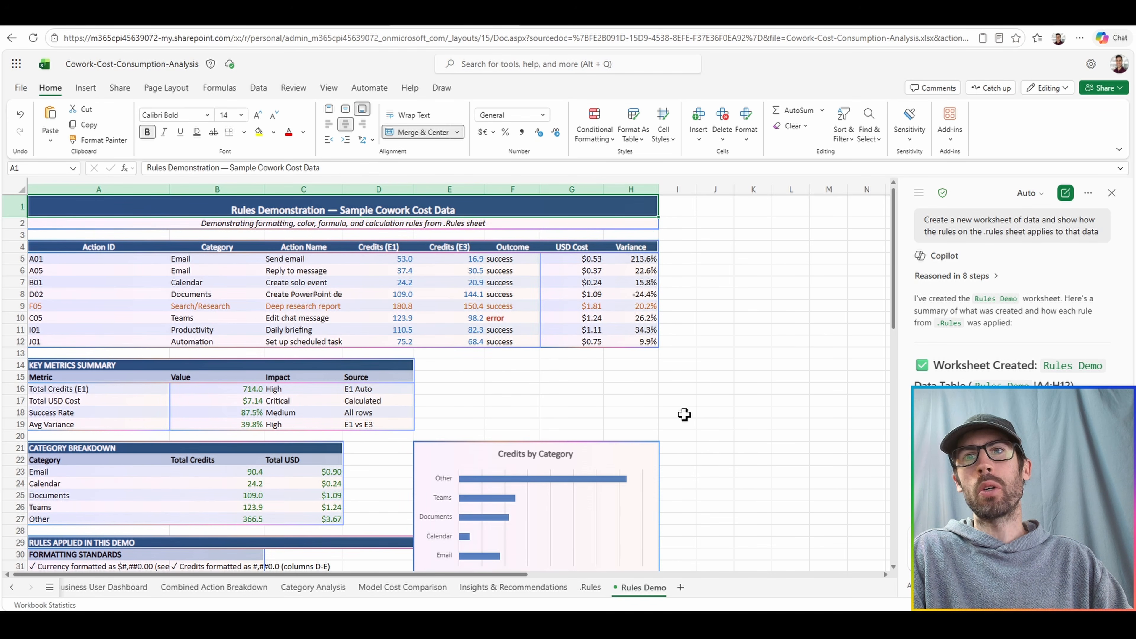
pyautogui.scroll(-6, 684, 414)
pyautogui.scroll(-2, 689, 413)
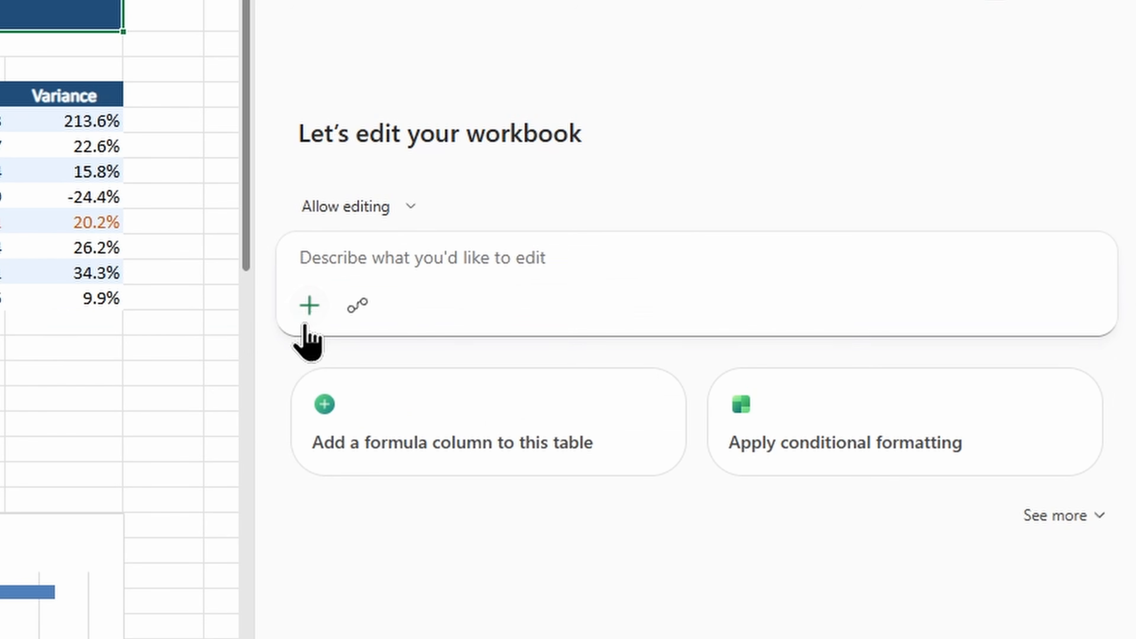
# Run the dd-meeting-prep skill from the full list of skills and answer its meeting context question with "Option B".
pyautogui.click(745, 345)
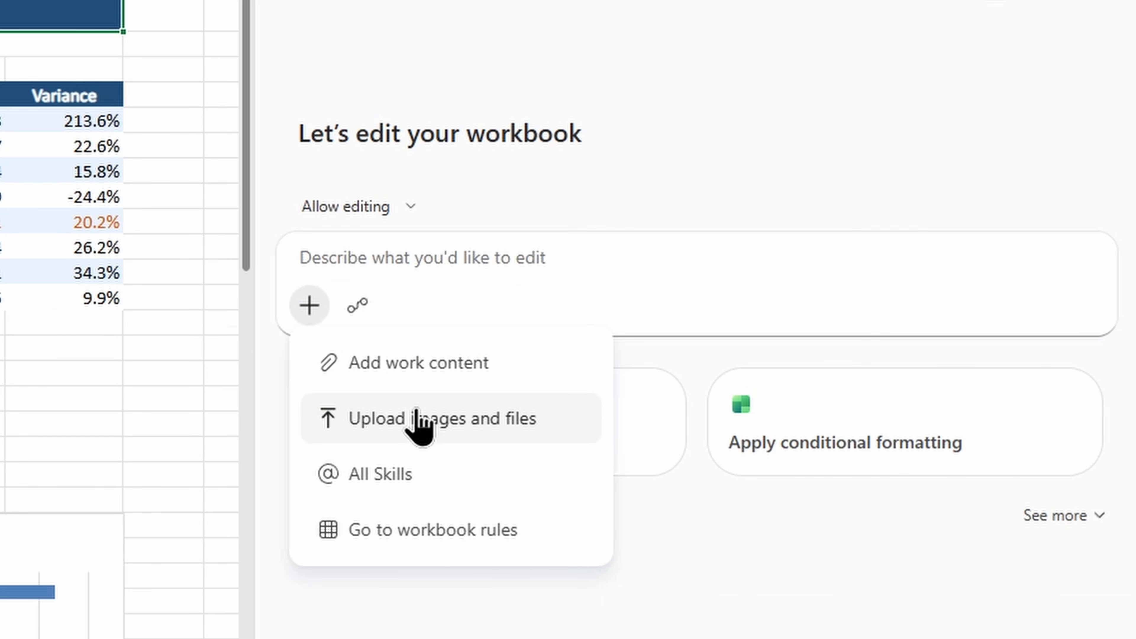
pyautogui.click(468, 481)
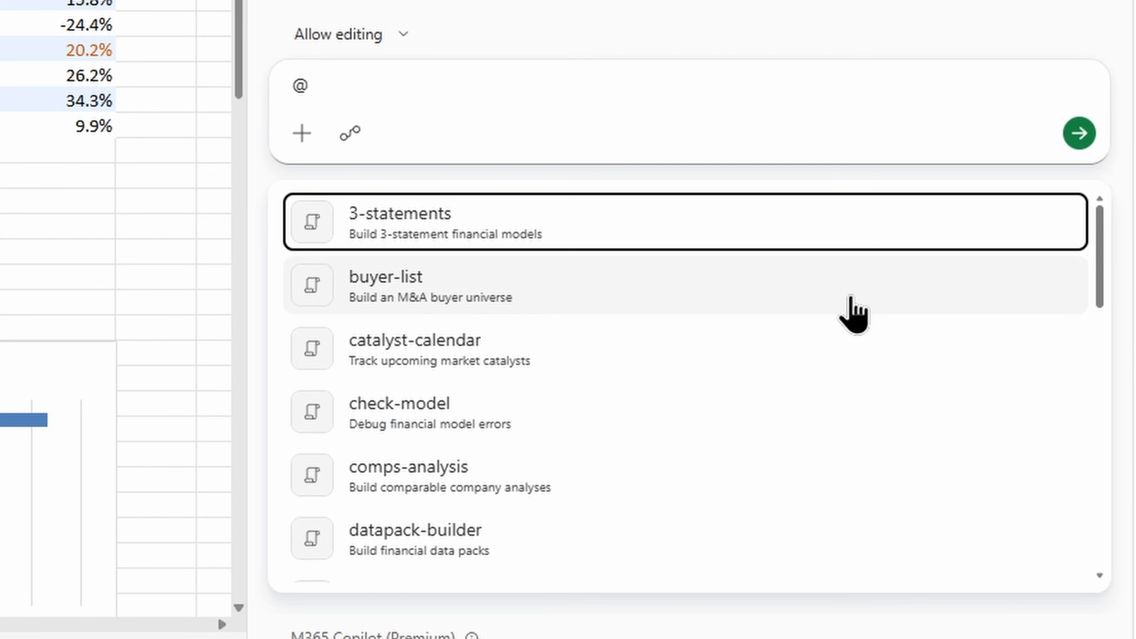
pyautogui.scroll(-2, 837, 401)
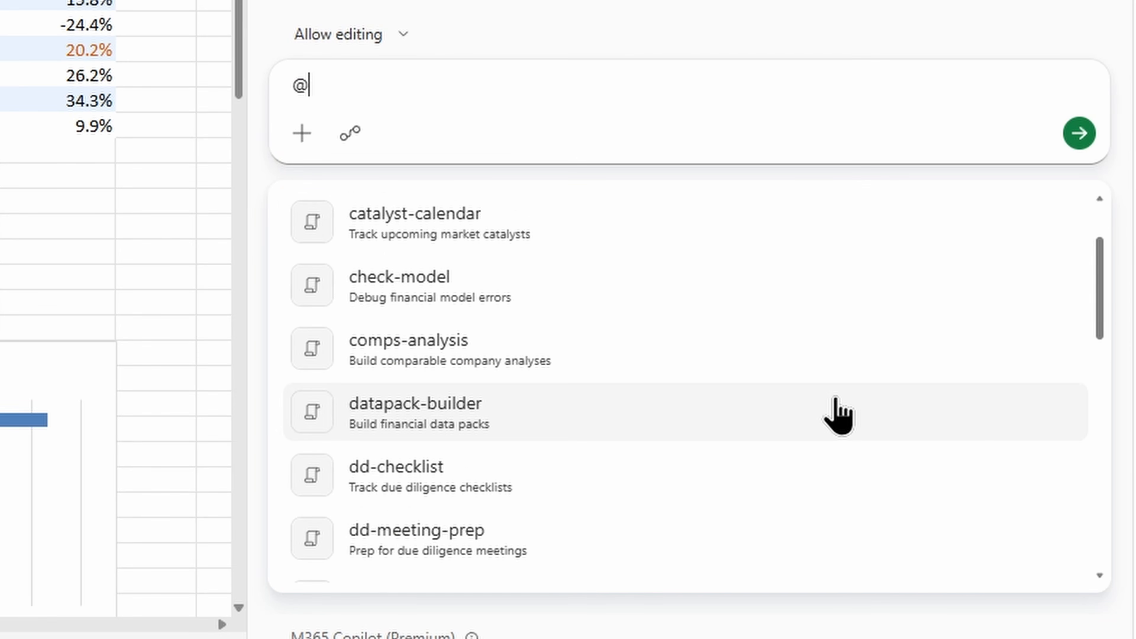
pyautogui.scroll(-8, 838, 416)
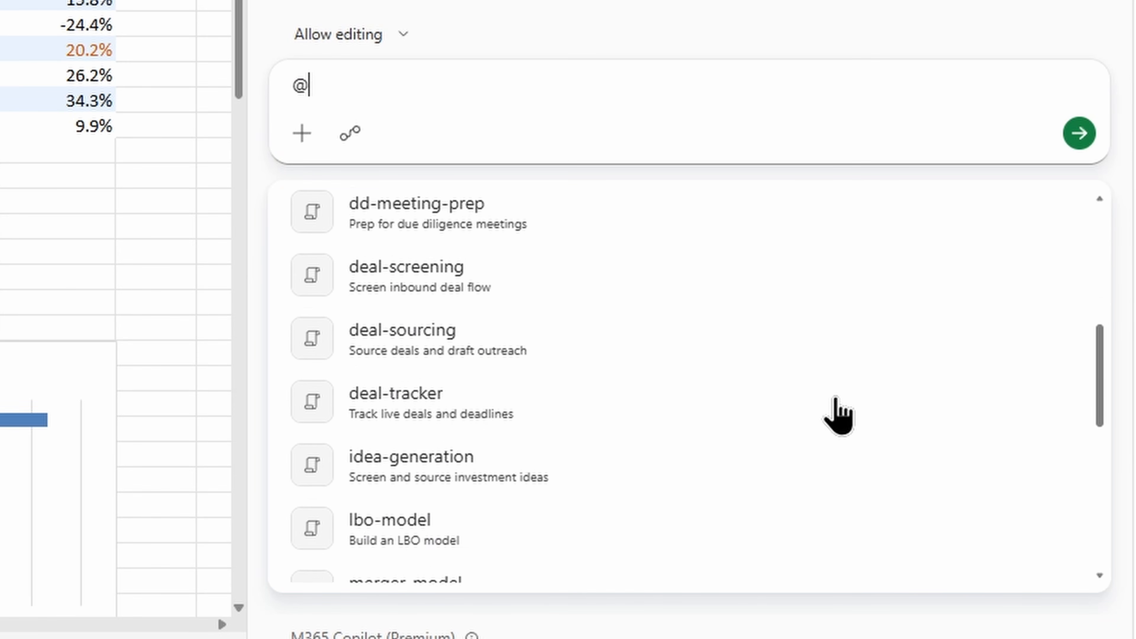
pyautogui.scroll(-4, 838, 415)
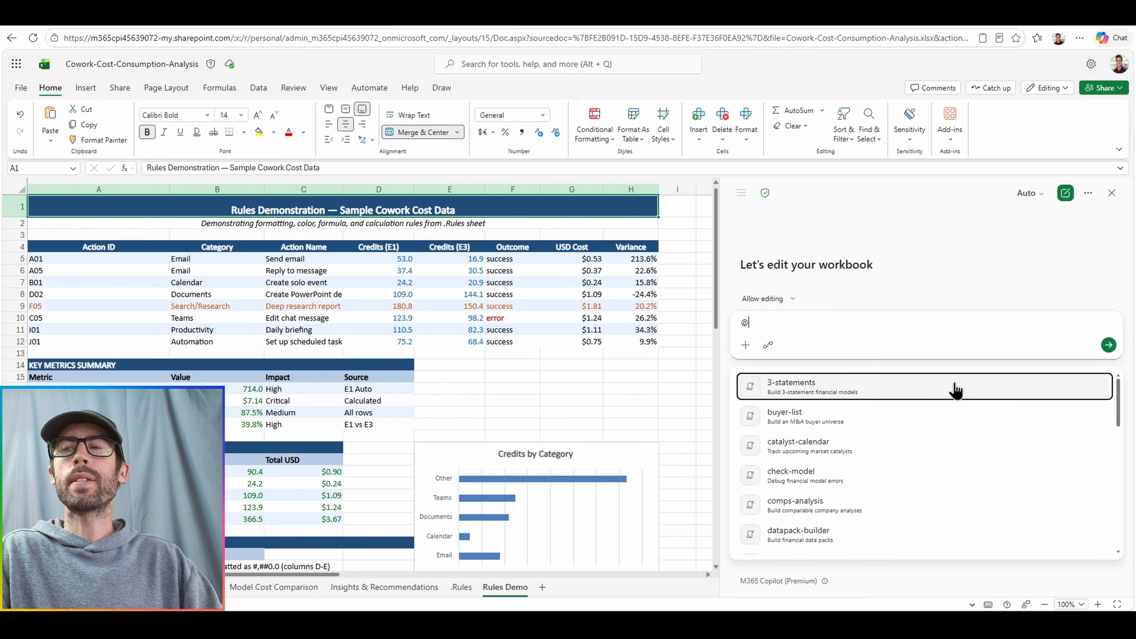
pyautogui.click(955, 390)
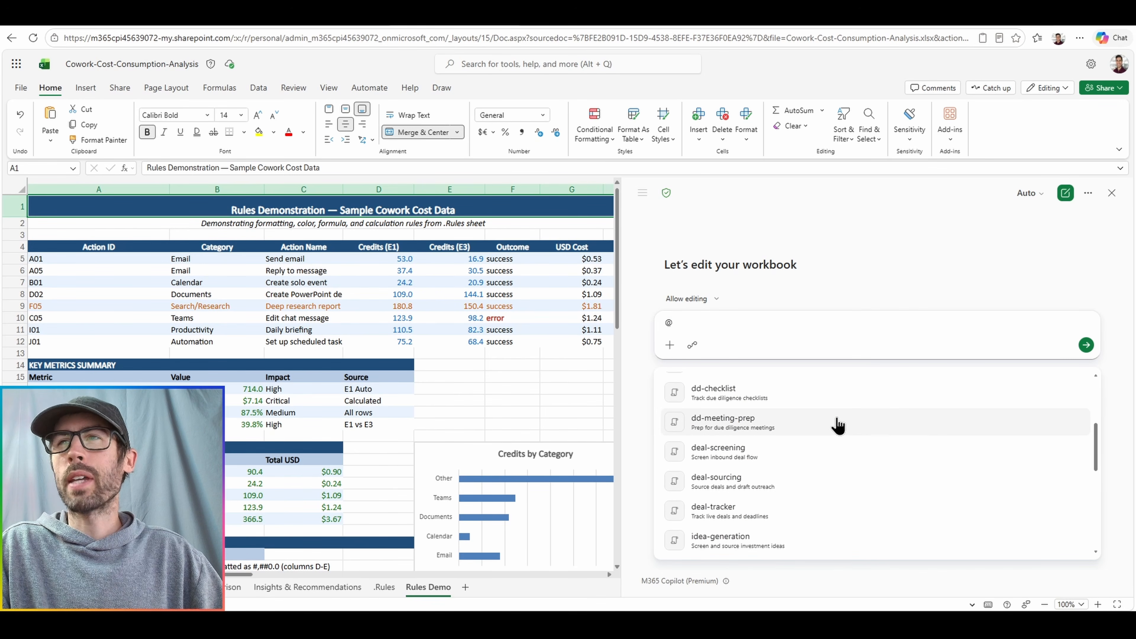
pyautogui.click(835, 426)
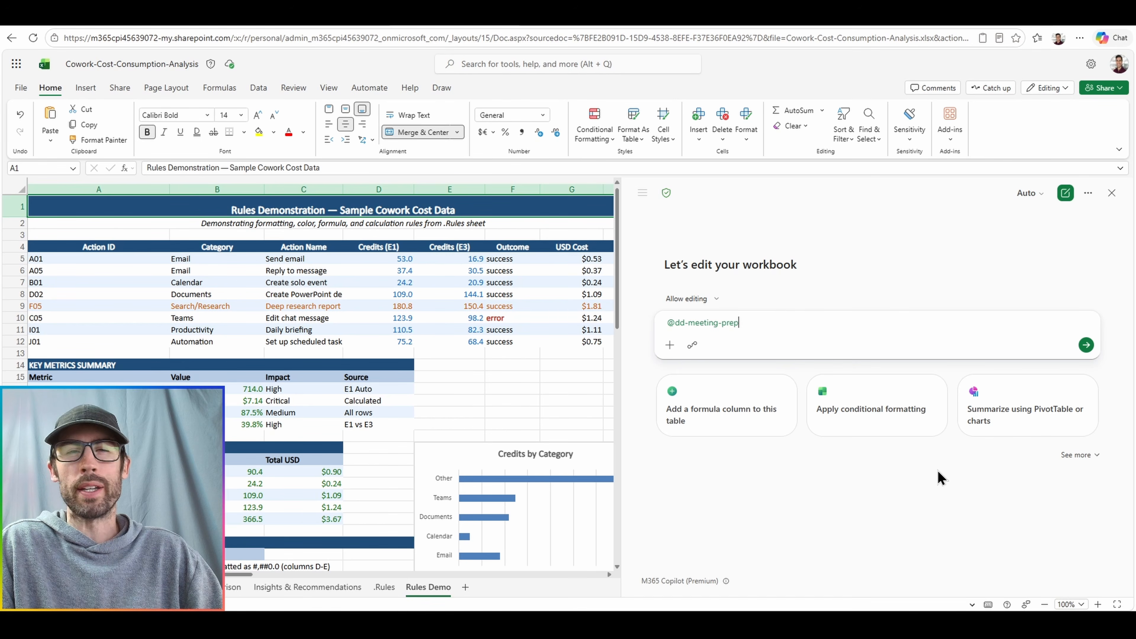
pyautogui.press('Return')
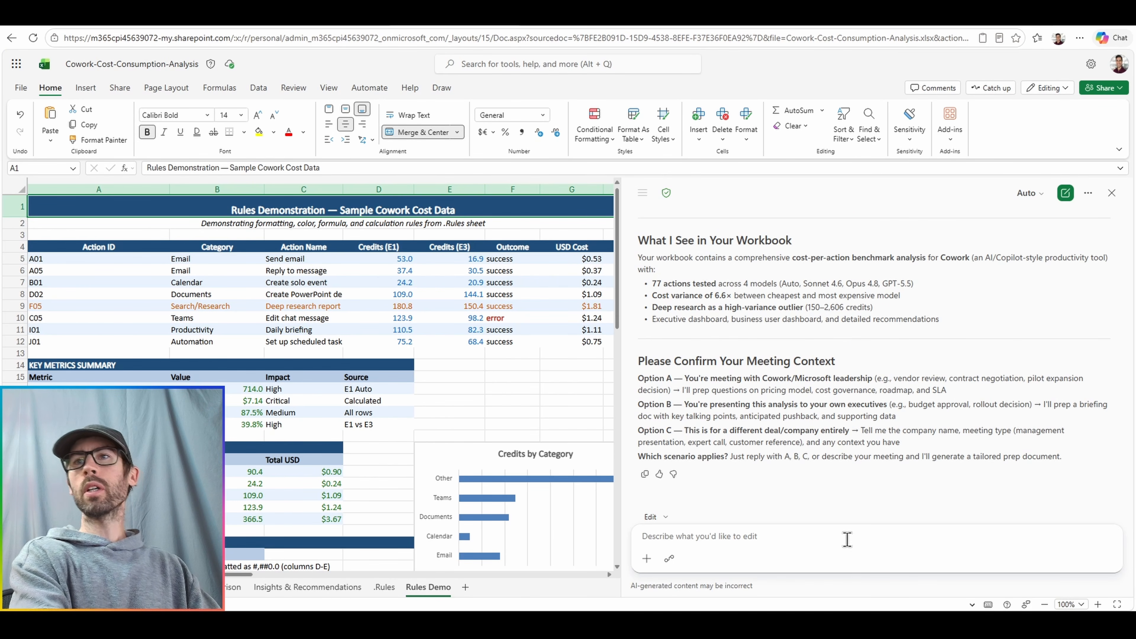
pyautogui.write('Option B')
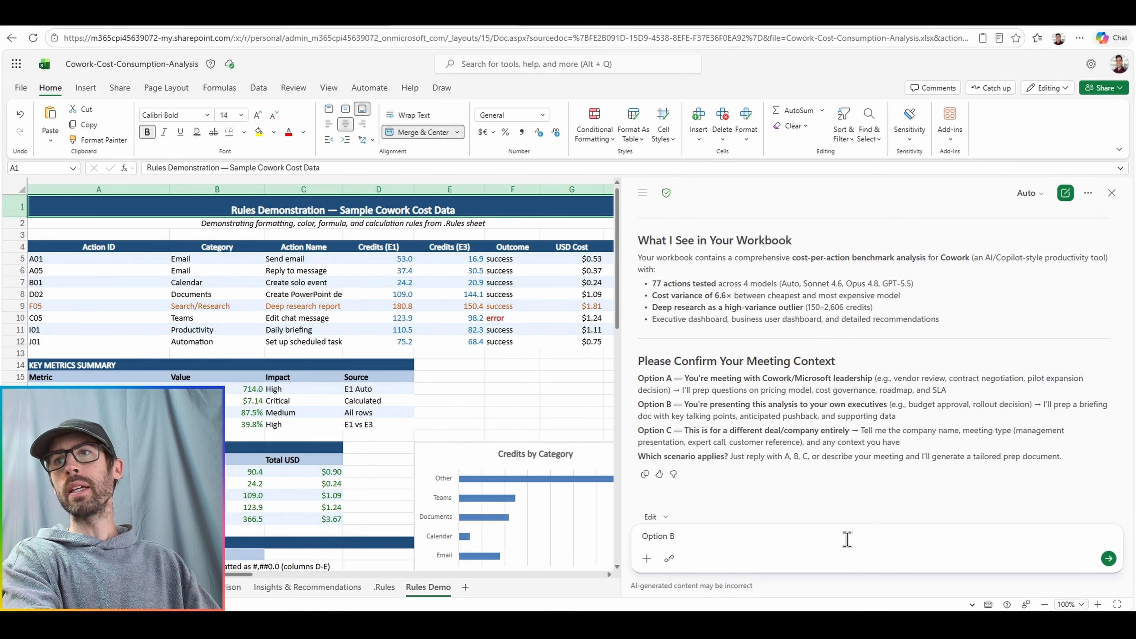
pyautogui.press('Return')
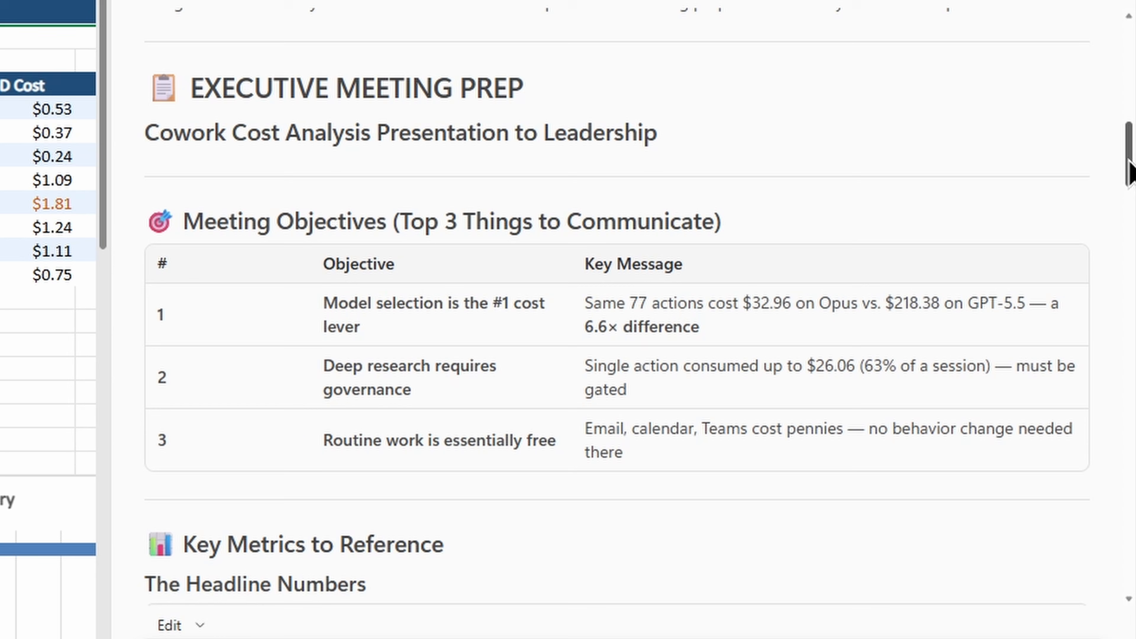
# Read through the executive meeting prep, covering the objectives, key metrics, anticipated questions, red flags and recommended actions.
pyautogui.scroll(-2, 1132, 175)
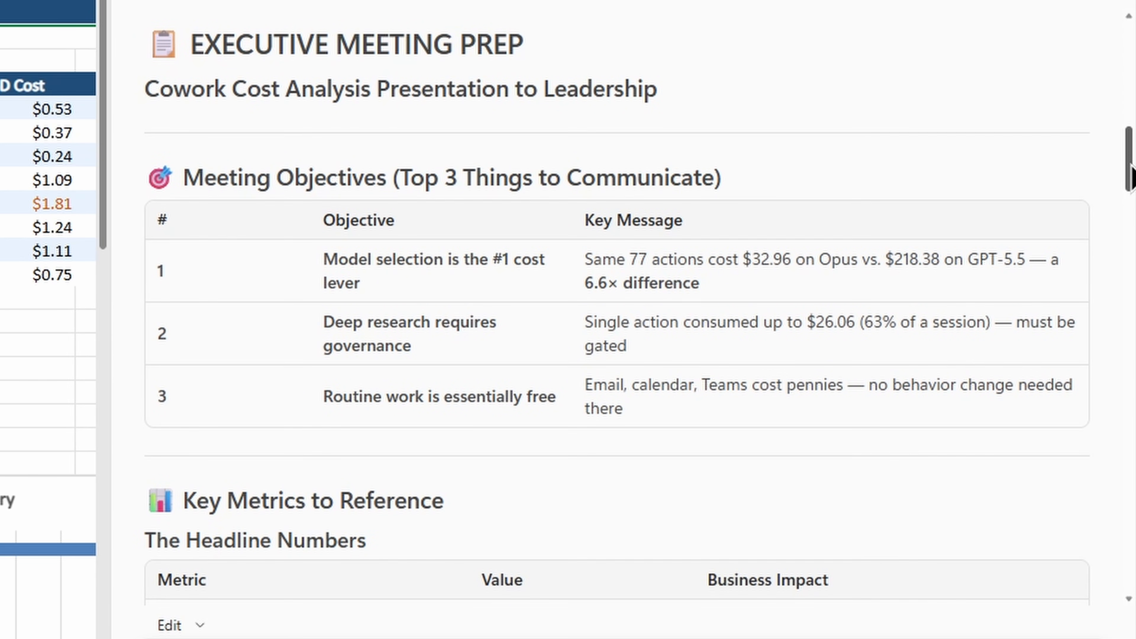
pyautogui.scroll(-1, 1038, 461)
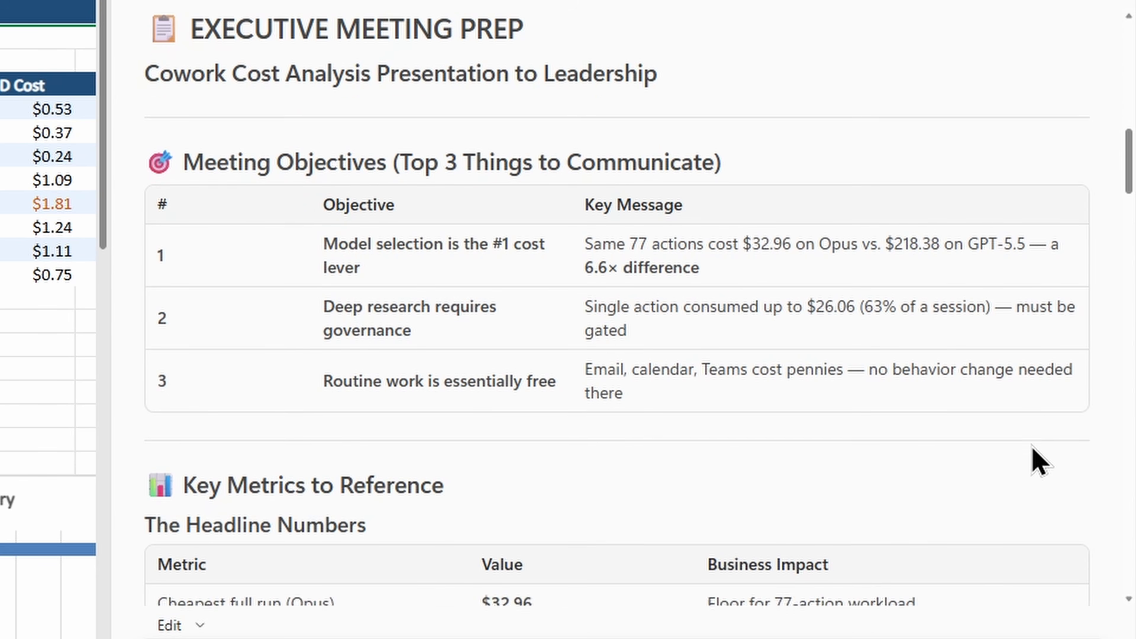
pyautogui.scroll(-7, 1039, 461)
pyautogui.scroll(-3, 1040, 456)
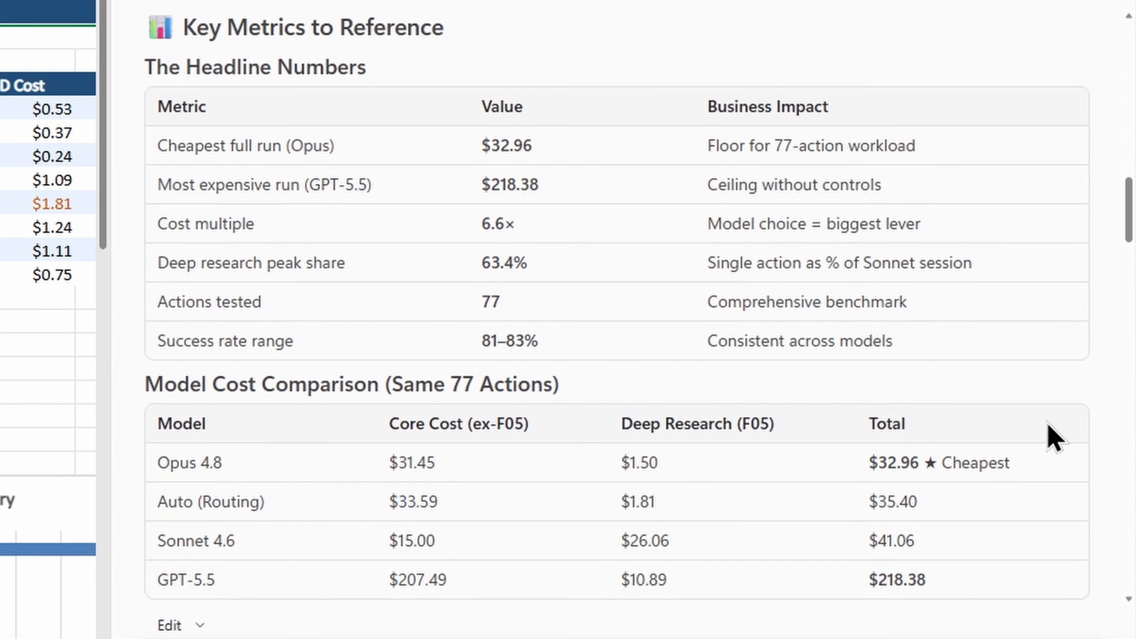
pyautogui.scroll(-10, 1048, 421)
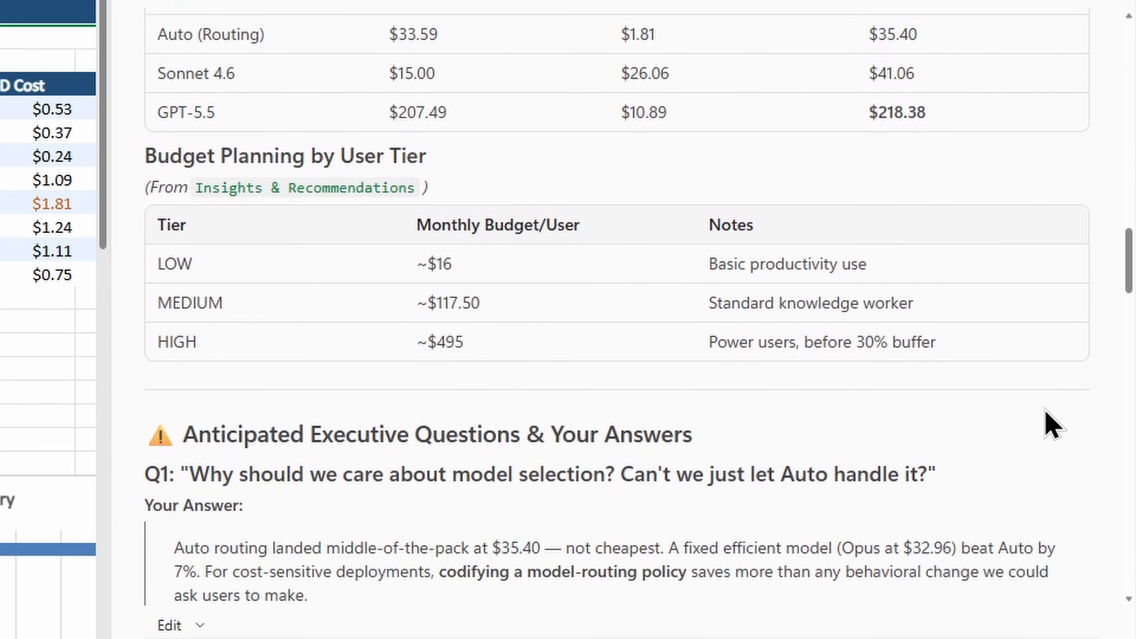
pyautogui.scroll(-3, 1051, 425)
pyautogui.scroll(-5, 1049, 425)
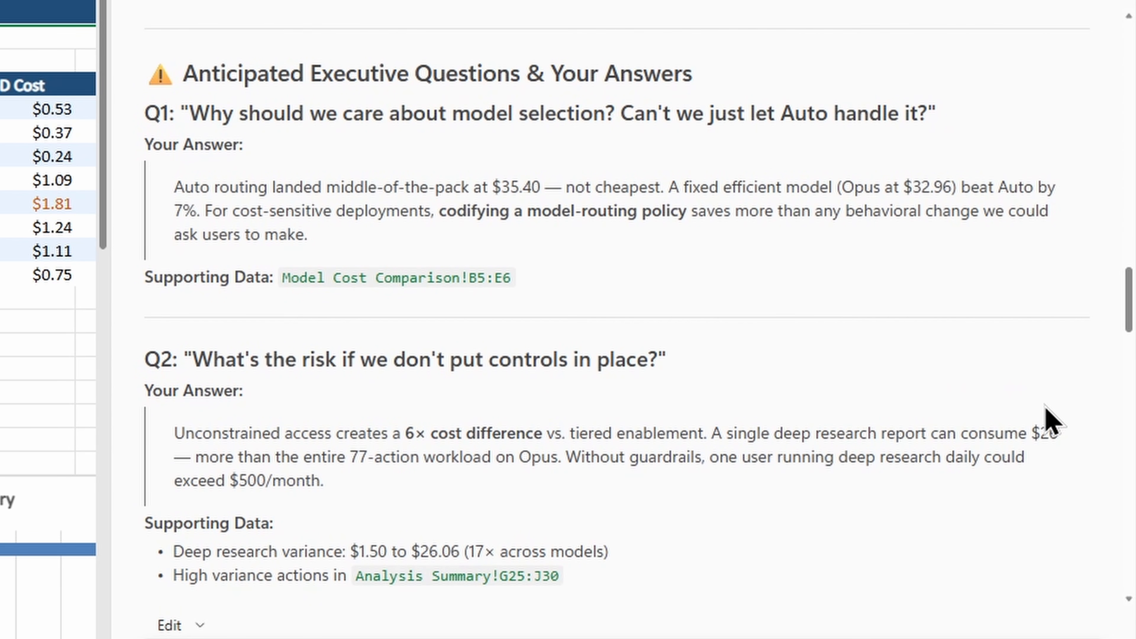
pyautogui.scroll(-20, 1053, 420)
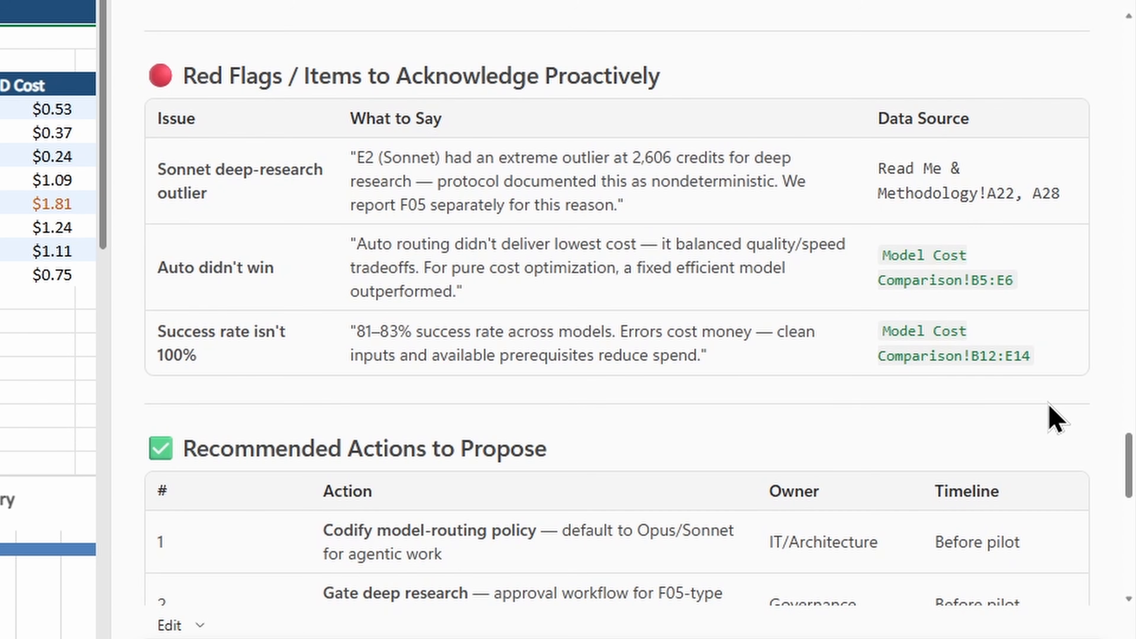
pyautogui.scroll(-8, 1056, 420)
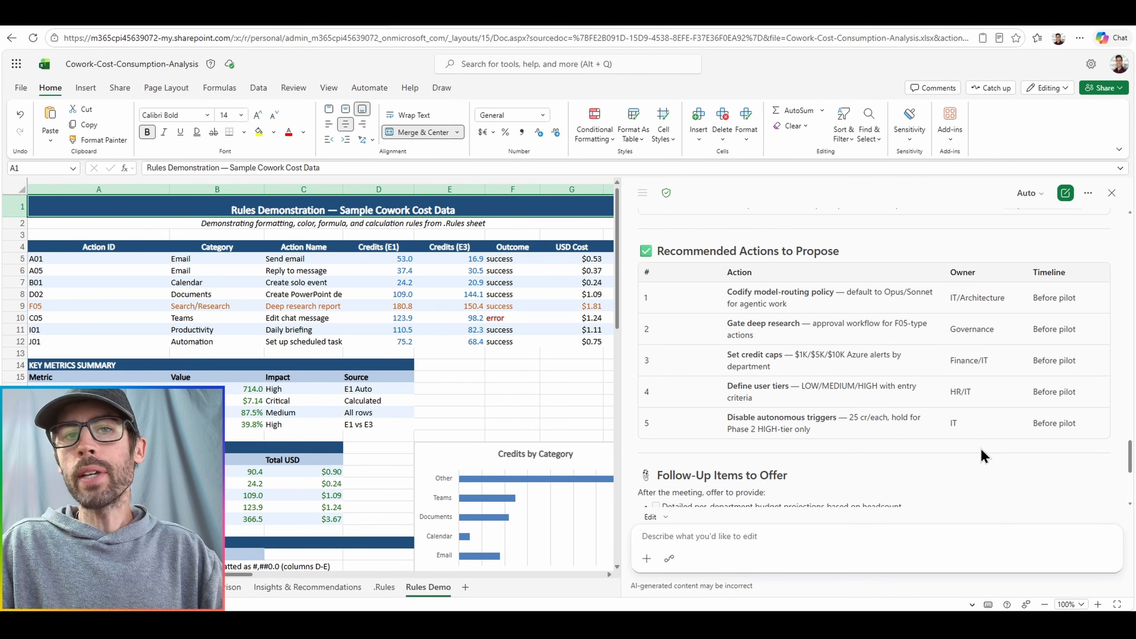
# Check which skills are enabled for Copilot in the skill management settings and close them.
pyautogui.click(1088, 193)
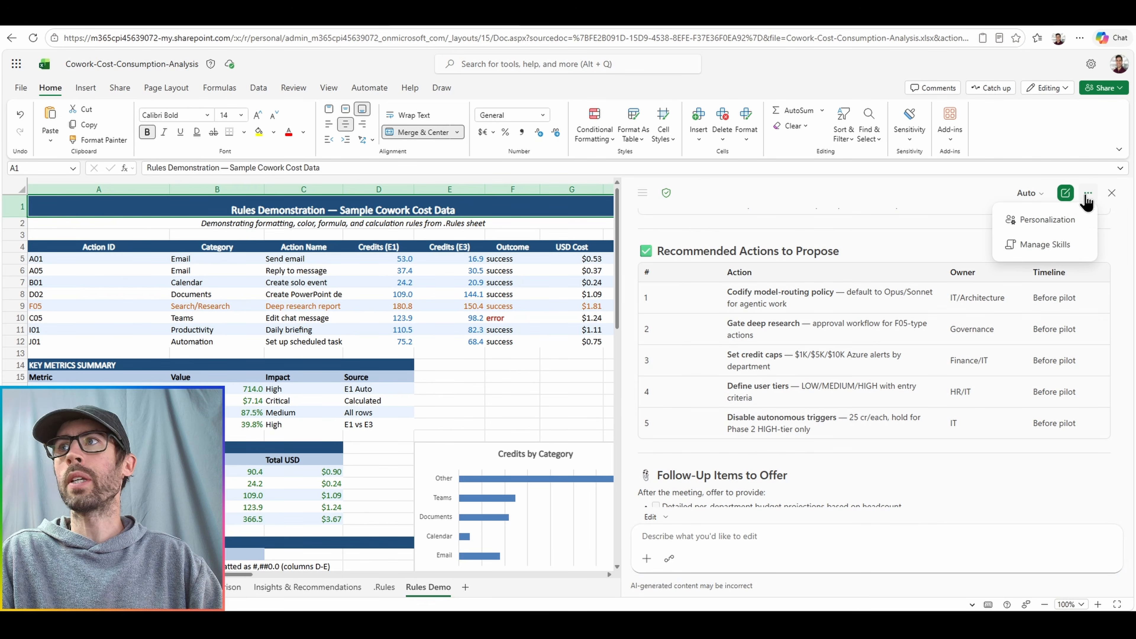
pyautogui.click(1082, 245)
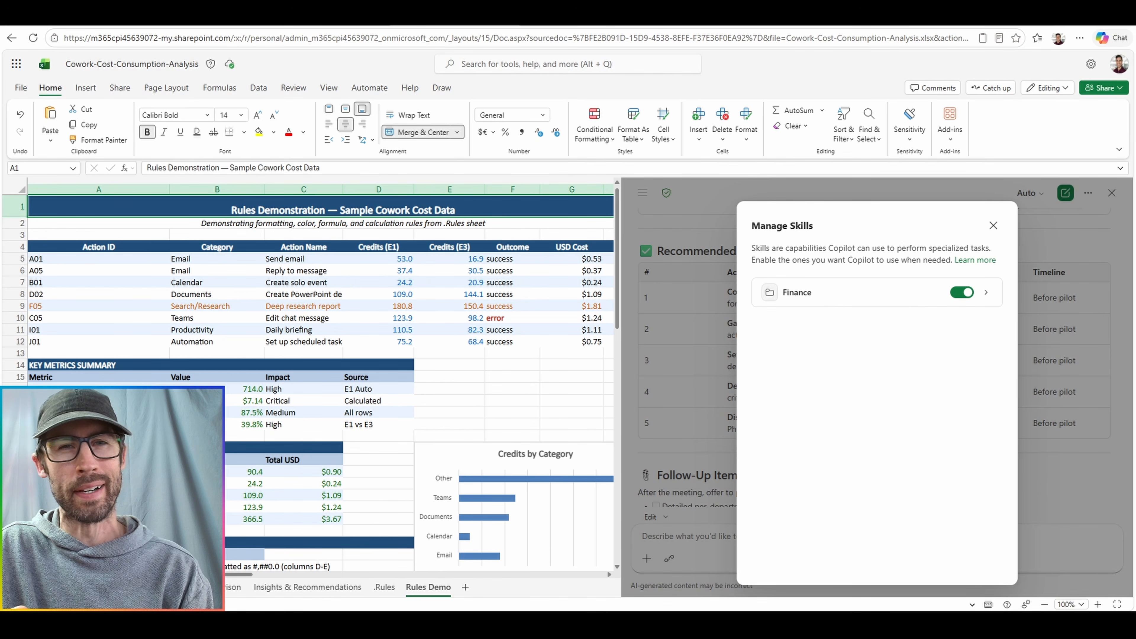
pyautogui.press('Escape')
# In a new chat, have Copilot analyze the workbook, recommend a custom skill to create, and plan option 2, calculate cross-model comparisons.
pyautogui.click(1065, 193)
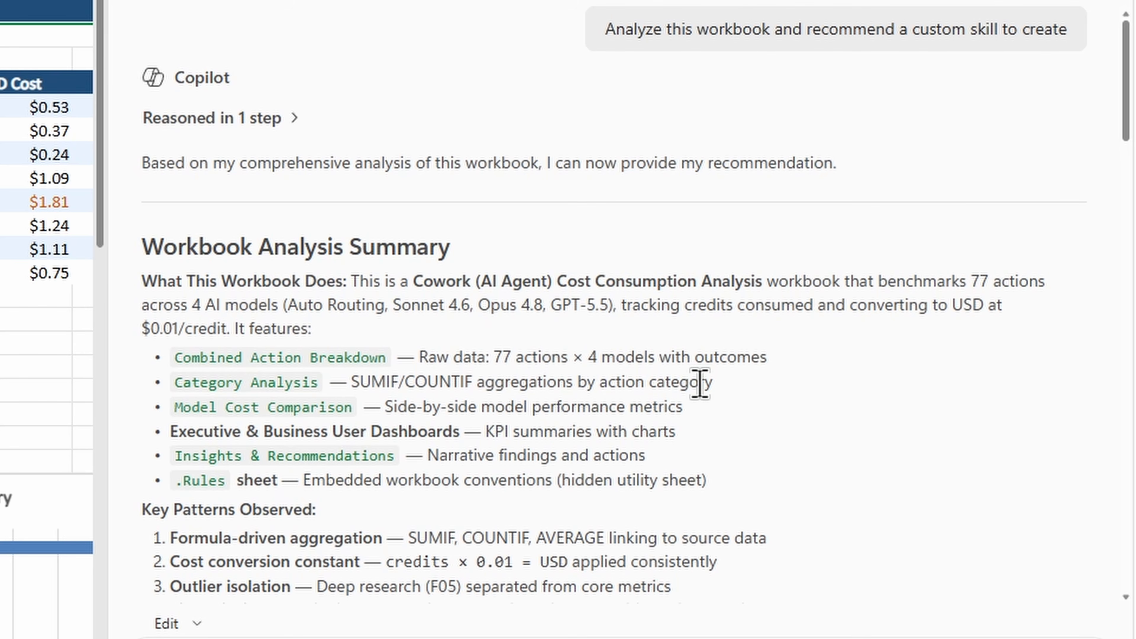
pyautogui.scroll(-12, 703, 380)
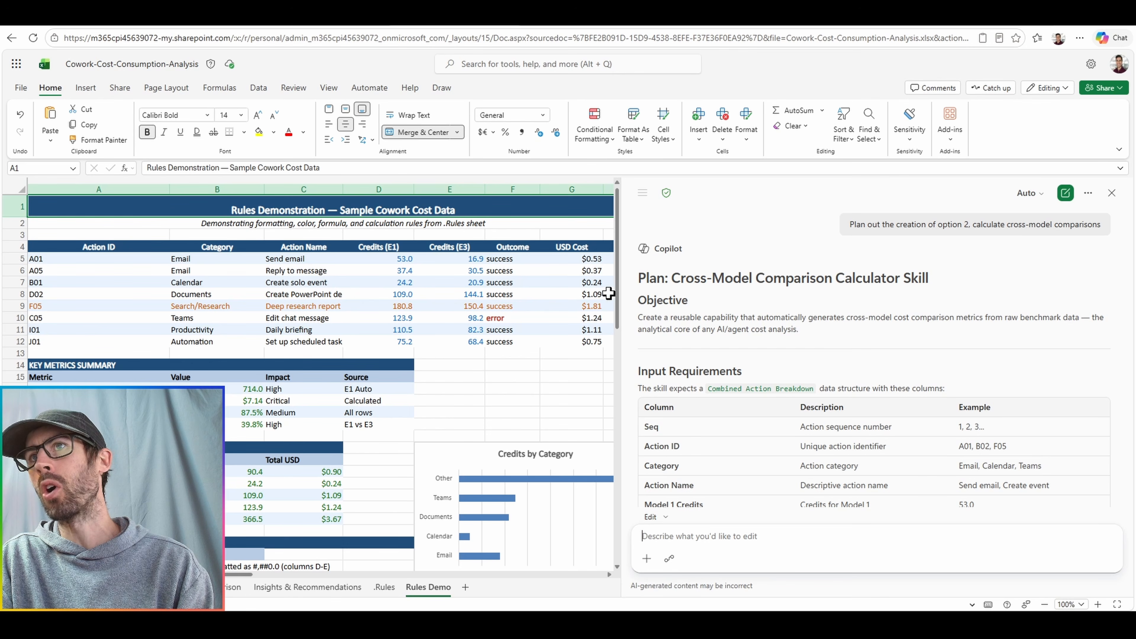
# Review the plan for the Cross-Model Comparison Calculator skill and prompt Copilot to "Build this skill".
pyautogui.scroll(-3, 636, 290)
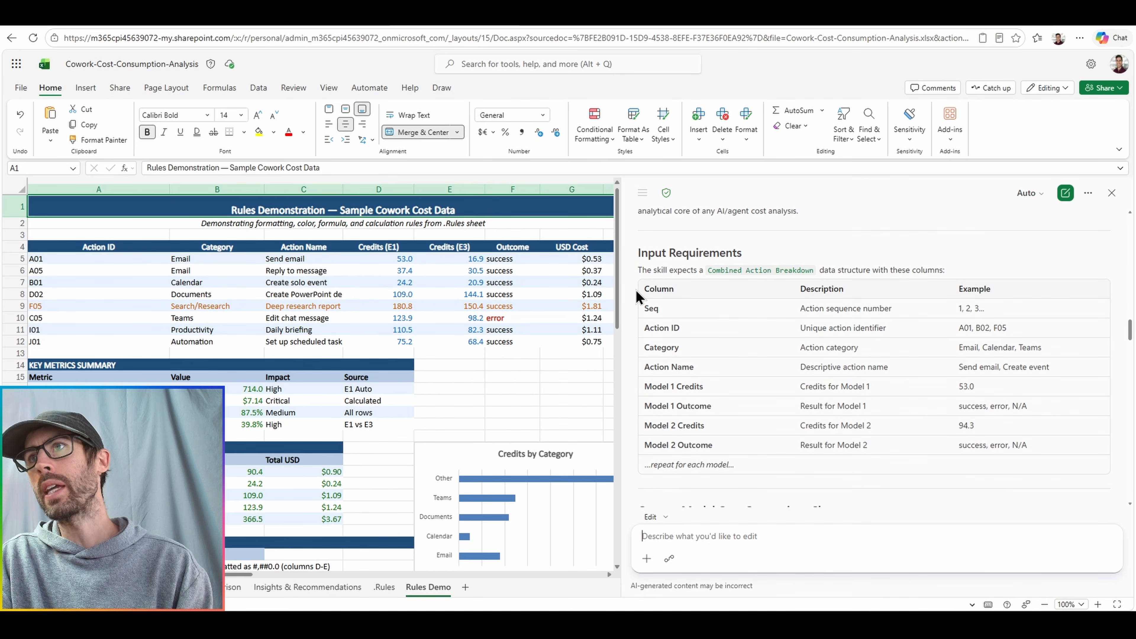
pyautogui.scroll(-5, 636, 290)
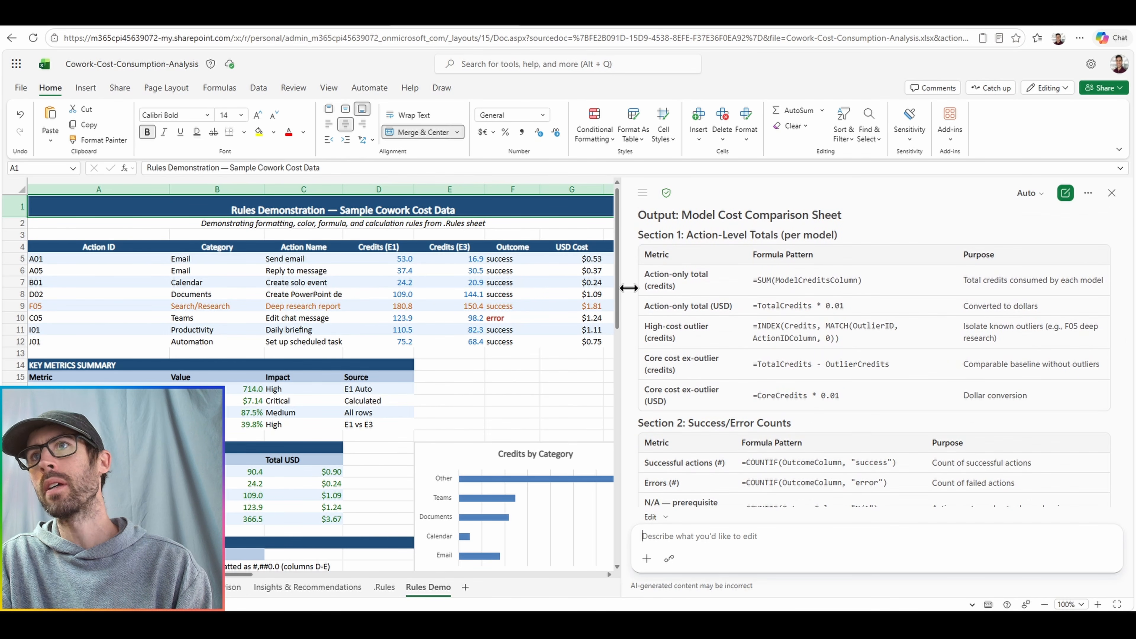
pyautogui.scroll(-2, 636, 286)
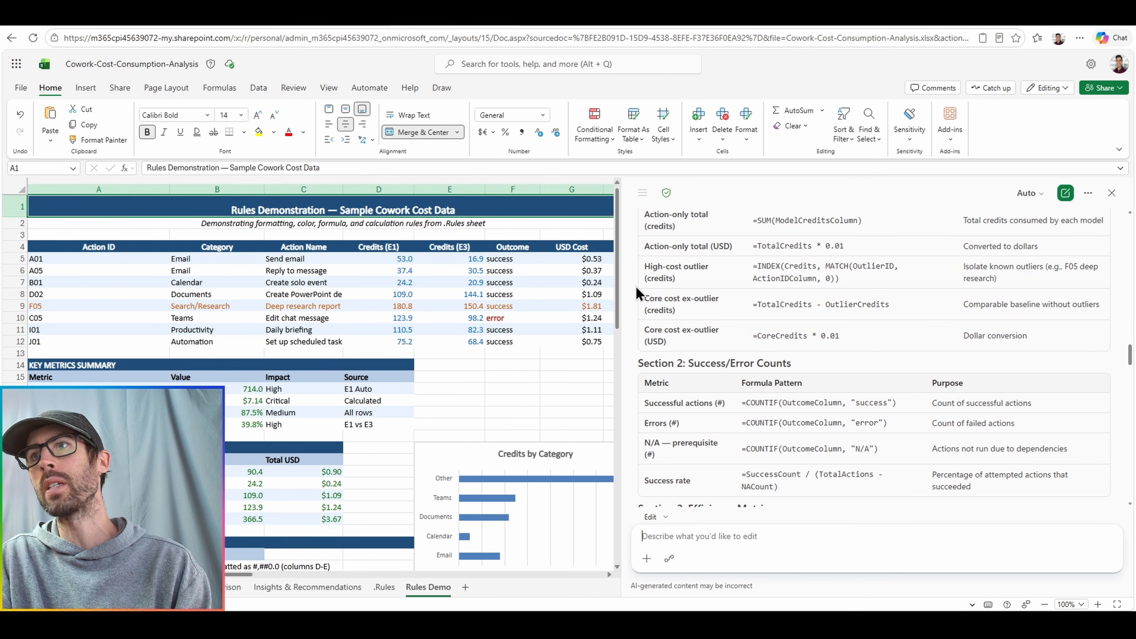
pyautogui.scroll(-2, 636, 290)
pyautogui.scroll(-2, 636, 289)
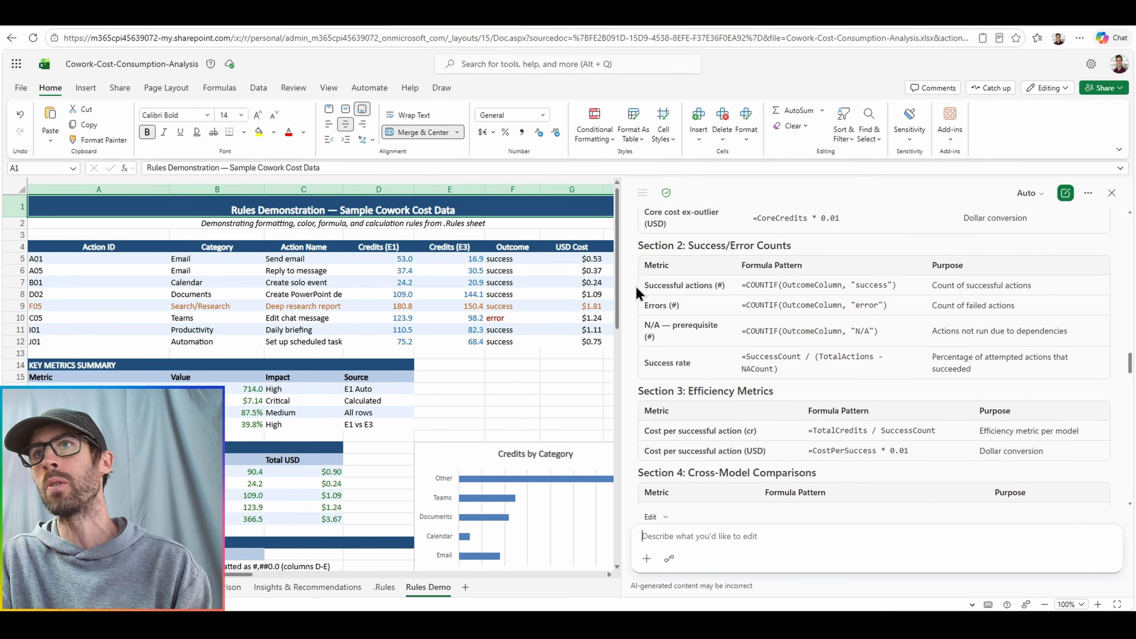
pyautogui.scroll(-12, 635, 290)
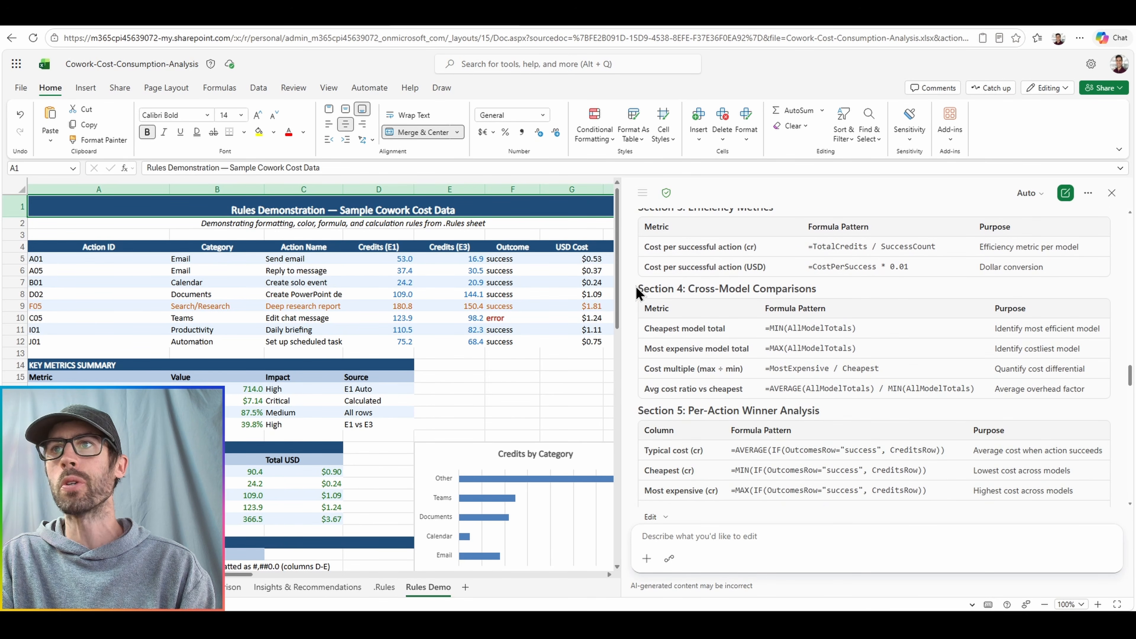
pyautogui.scroll(-2, 636, 289)
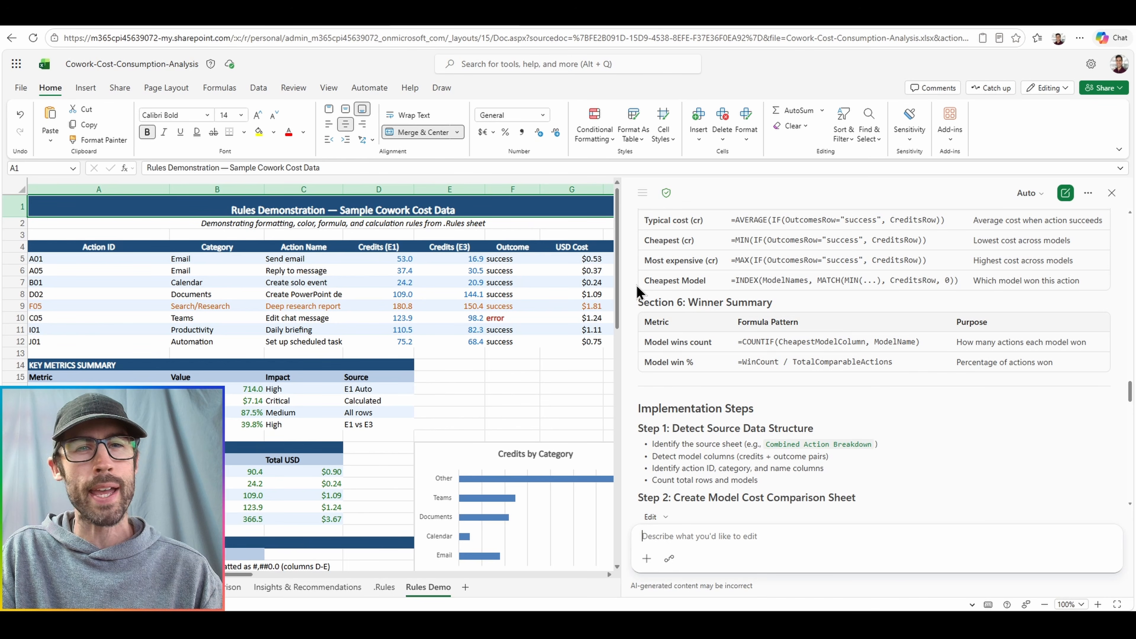
pyautogui.scroll(-10, 636, 285)
pyautogui.write('Build this skill now')
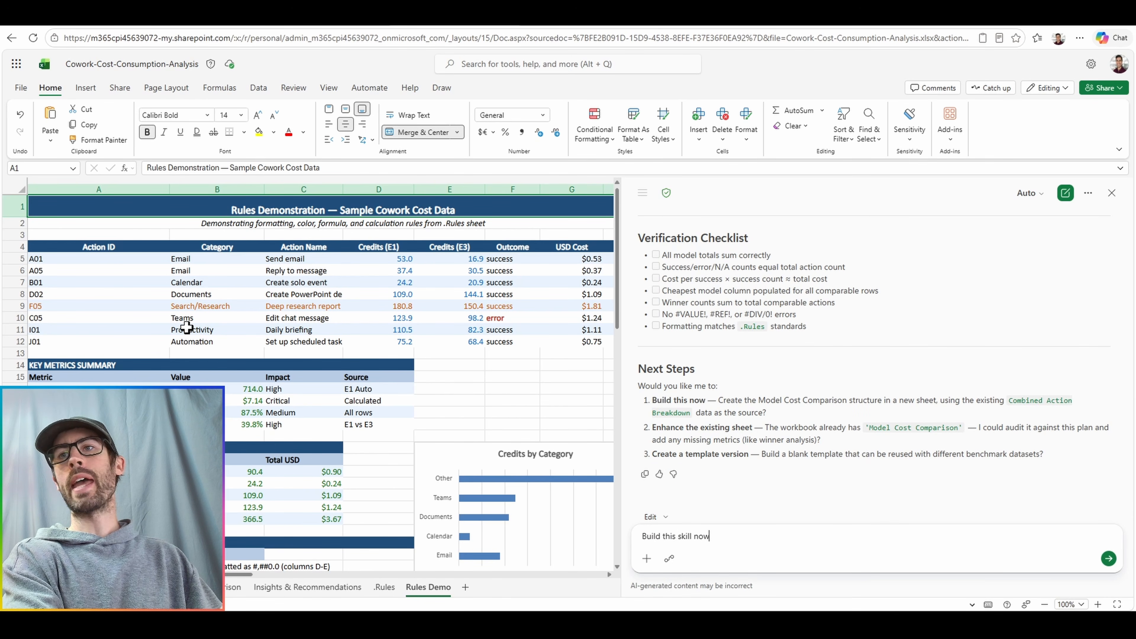
pyautogui.press('Return')
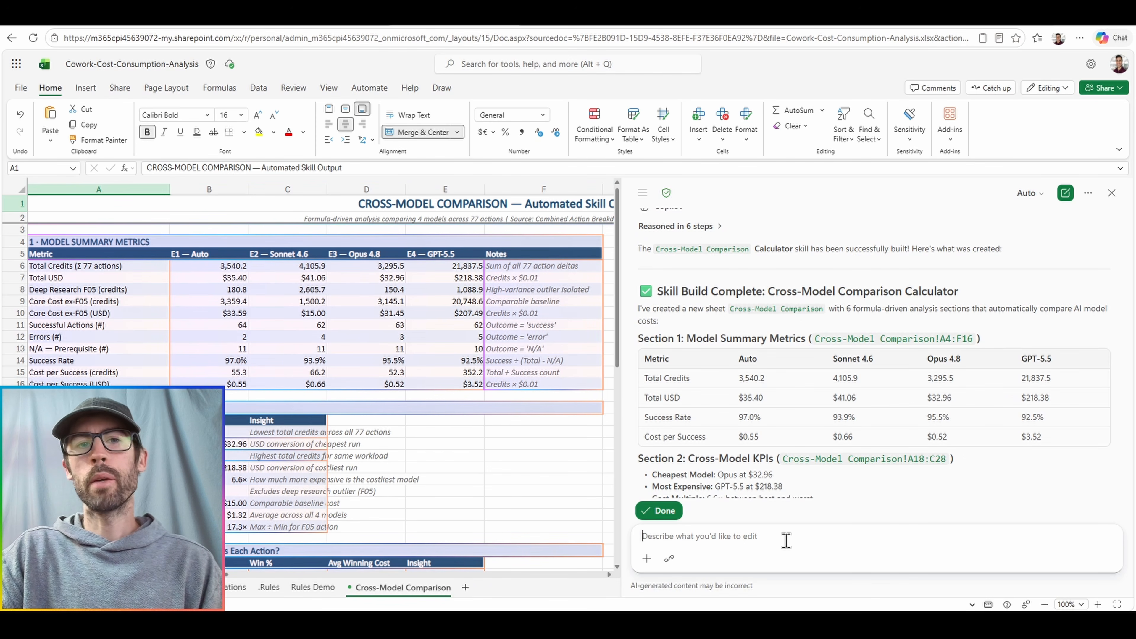